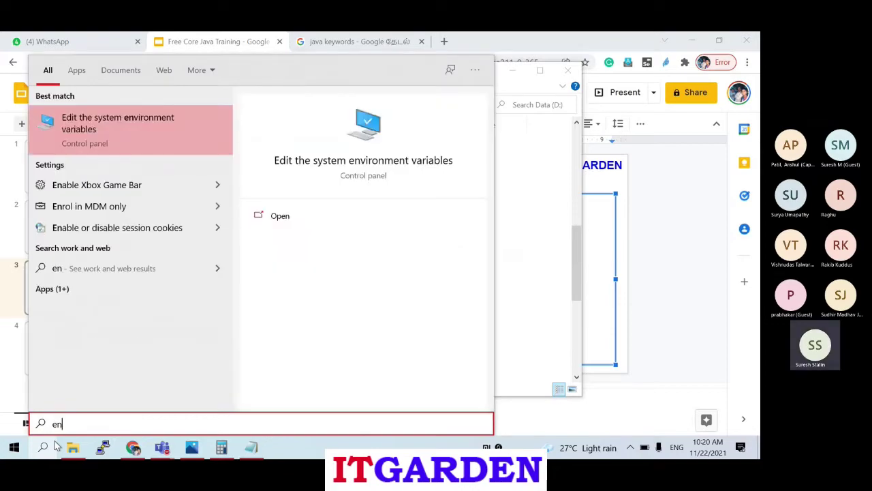
Open the system environment variables settings and delete the JAVA_HOME system variable
key(Return)
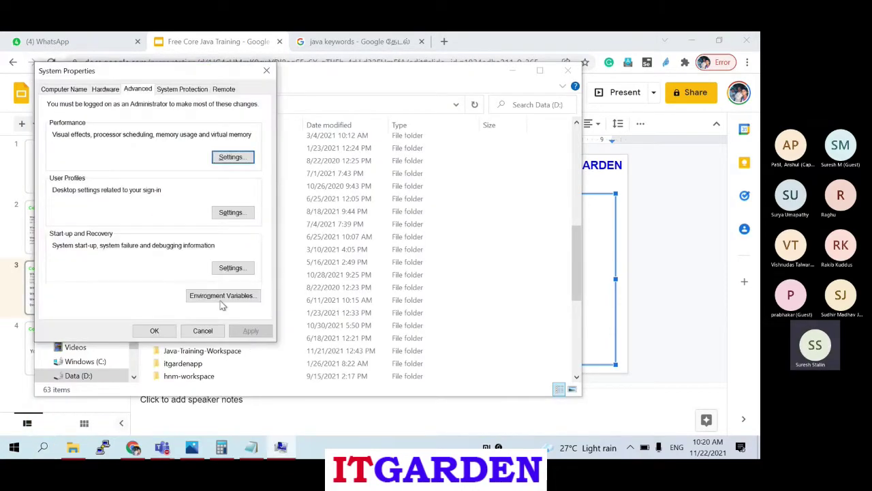
click(218, 295)
click(318, 312)
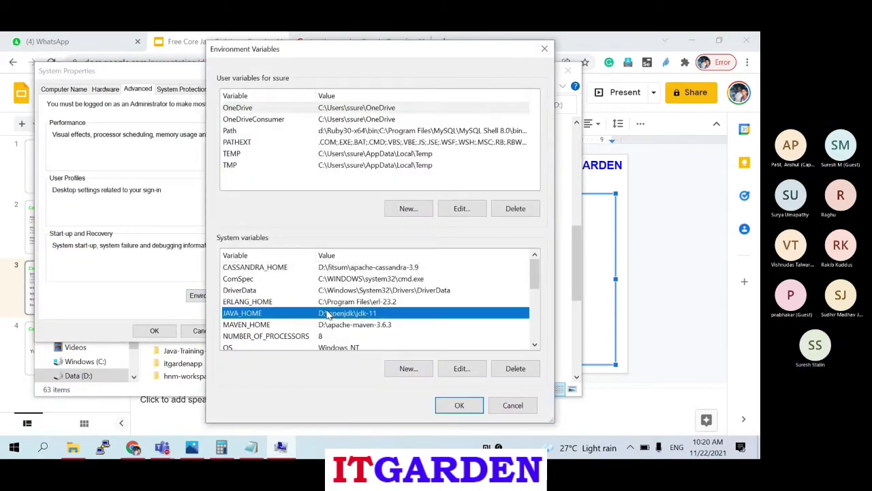
click(522, 369)
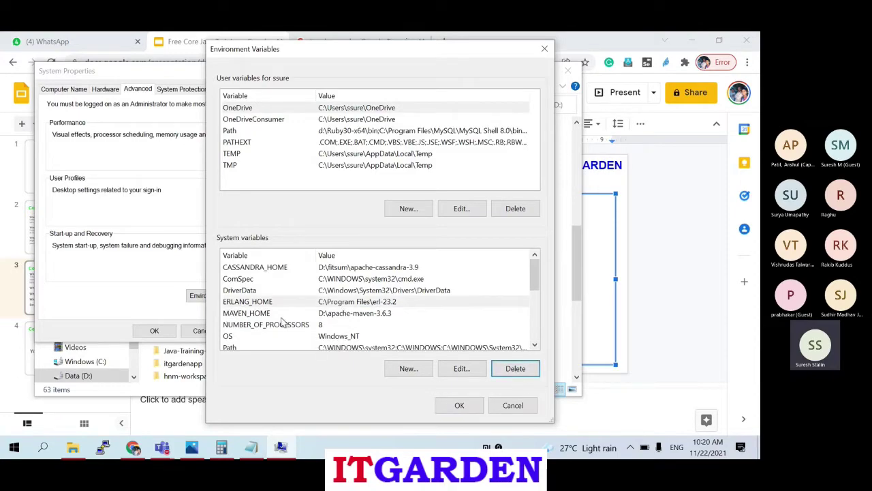
Remove the D:\openjdk\jdk-11\bin entry from the system Path variable and apply the environment variable changes
click(278, 291)
scroll(287, 304, down, 2)
click(293, 279)
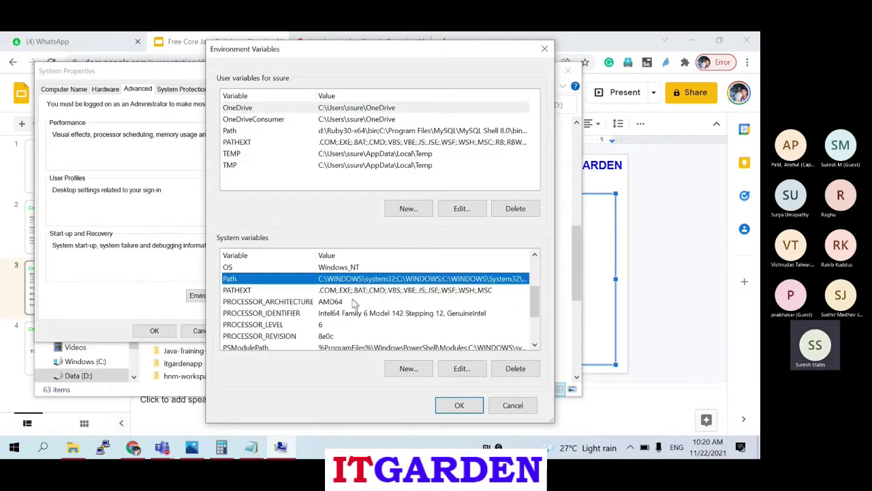
click(458, 369)
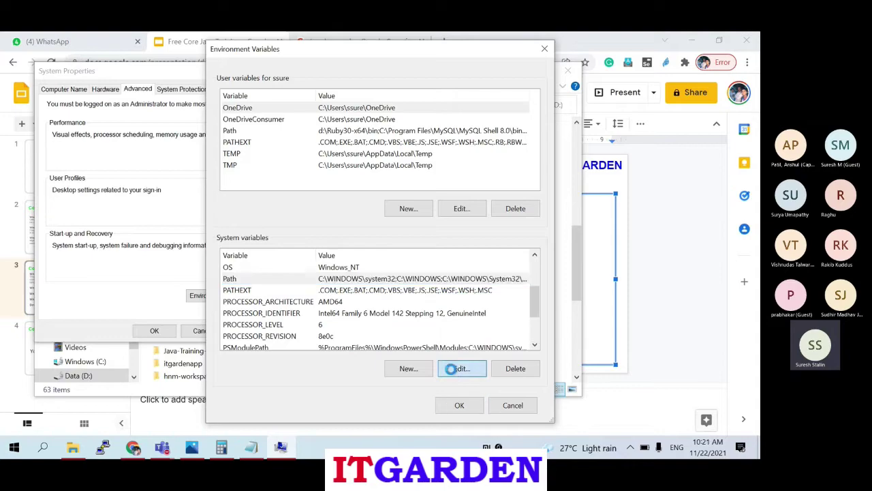
click(349, 289)
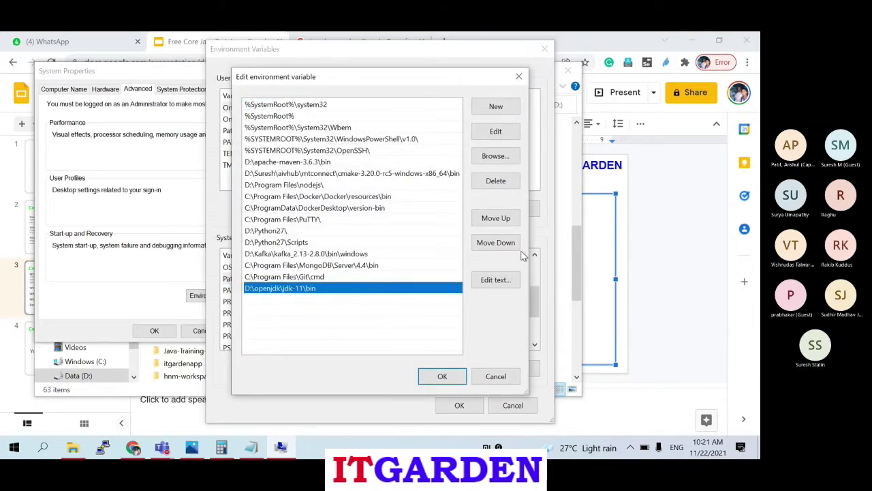
click(508, 182)
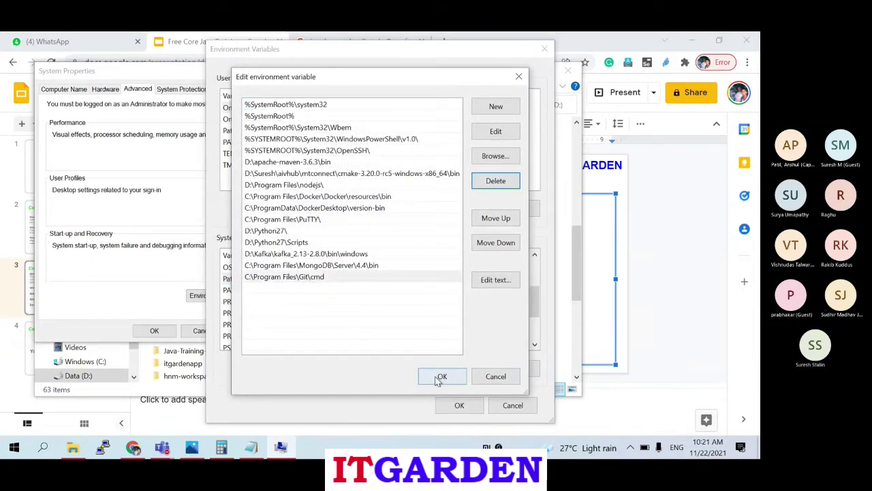
click(442, 376)
click(460, 405)
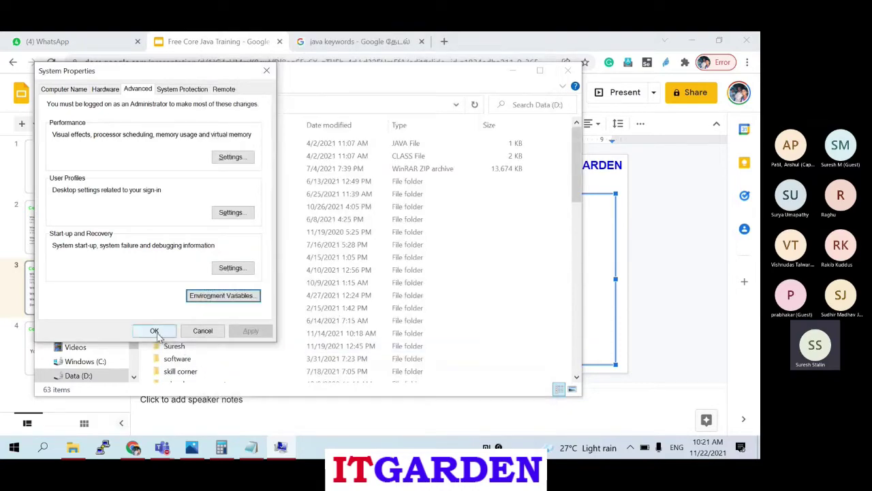
click(154, 331)
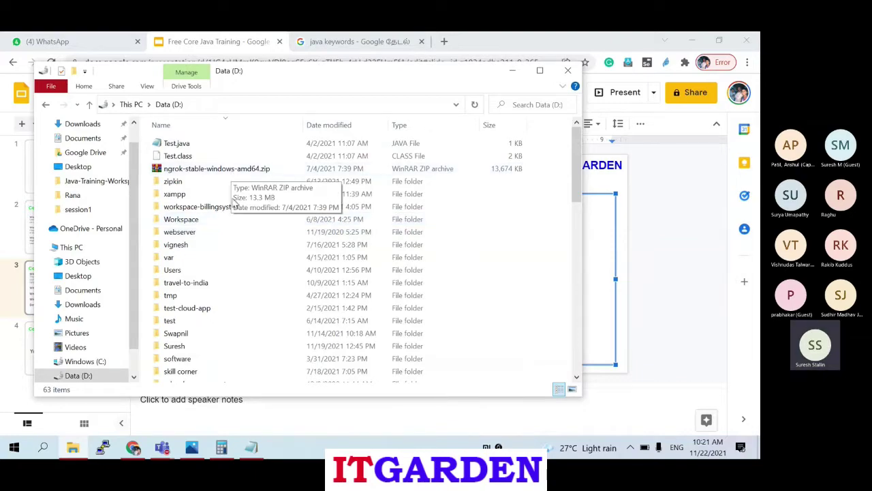
Switch to the browser, go to jdk.java.net and open the Java SE 11 reference implementation page
click(354, 41)
click(375, 62)
text(je)
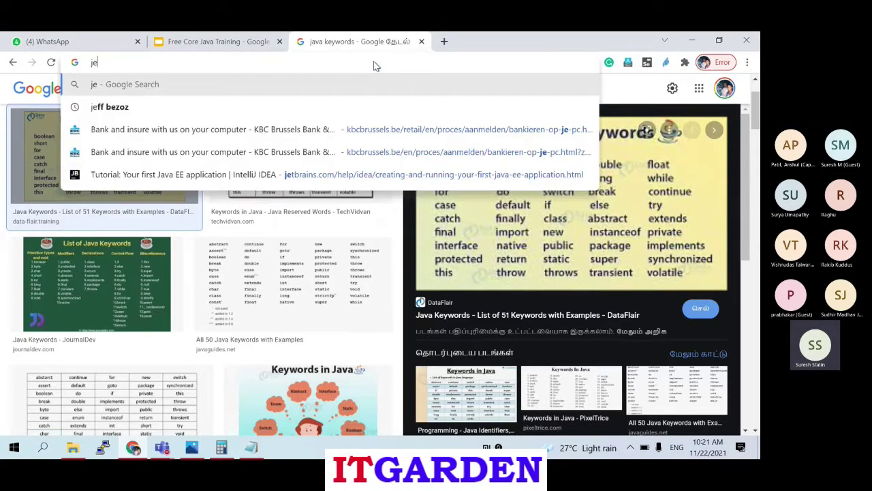
key(BackSpace)
text(d)
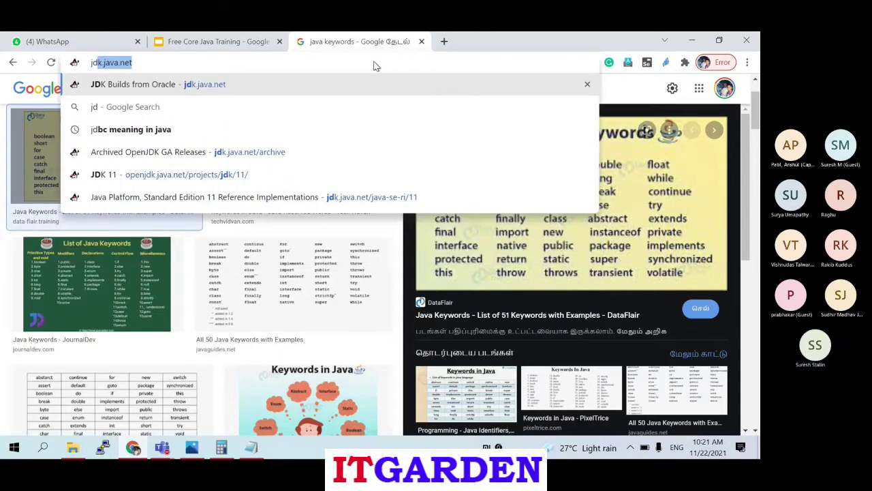
key(Return)
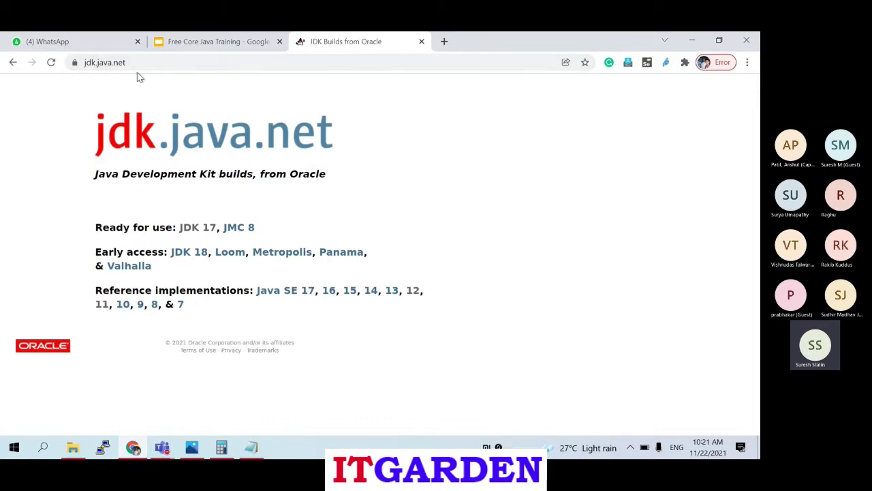
click(102, 305)
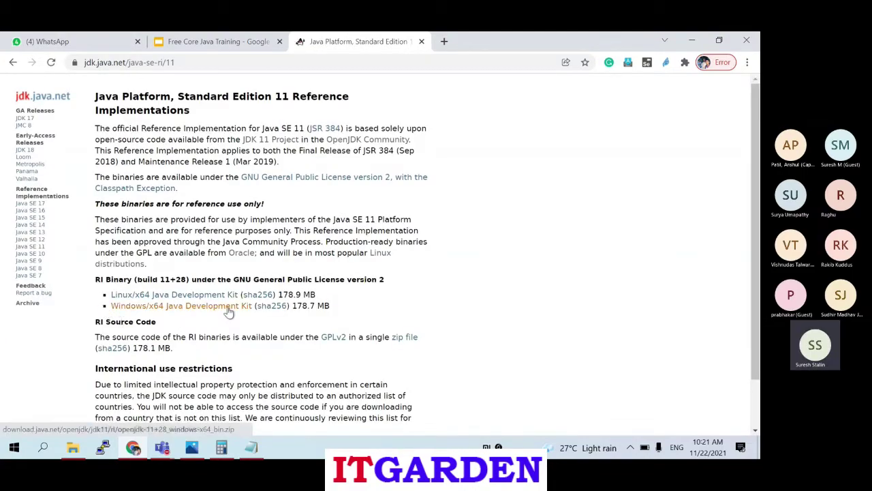
scroll(181, 317, down, 1)
click(212, 250)
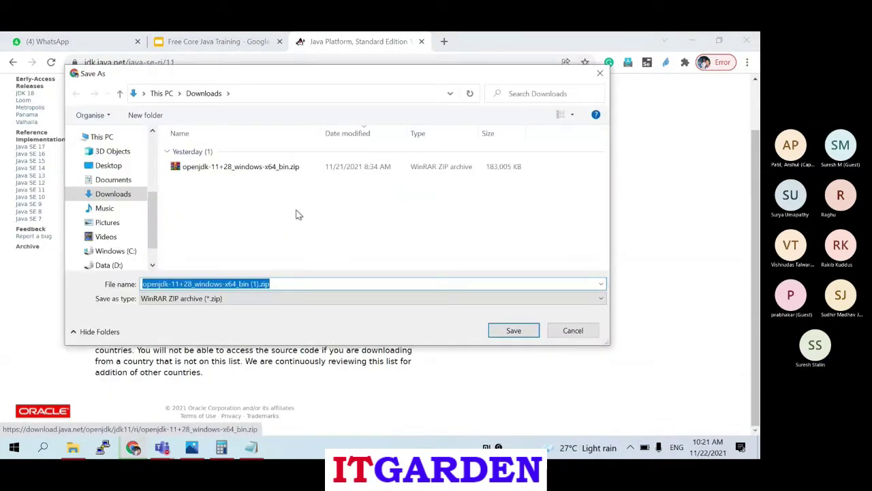
click(573, 331)
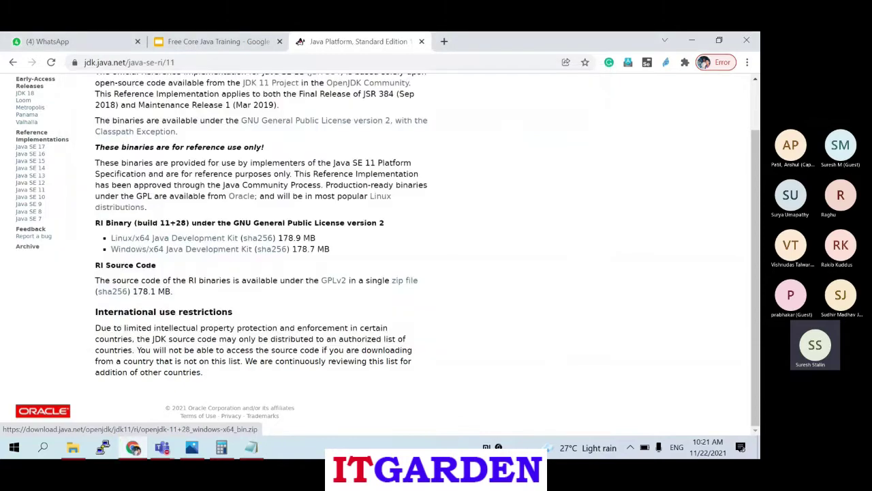
Switch to File Explorer and delete the existing openjdk-11+28_windows-x64_bin.zip from the Downloads folder
click(71, 447)
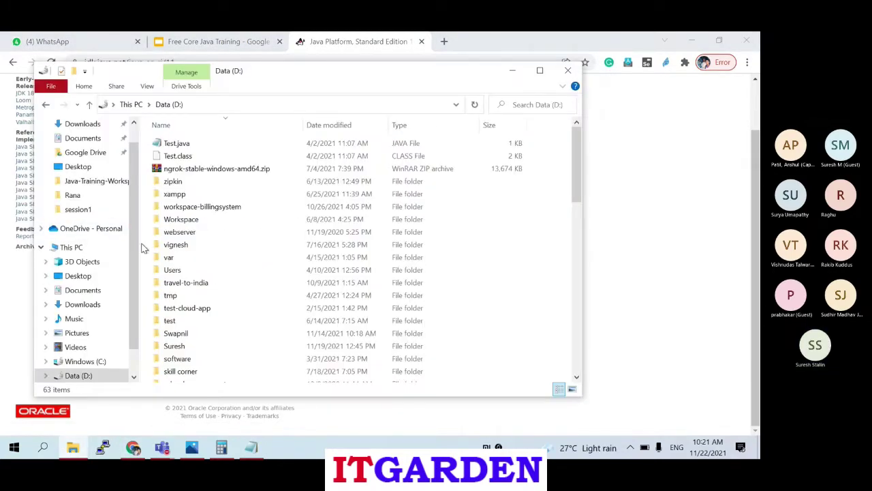
click(79, 123)
click(199, 159)
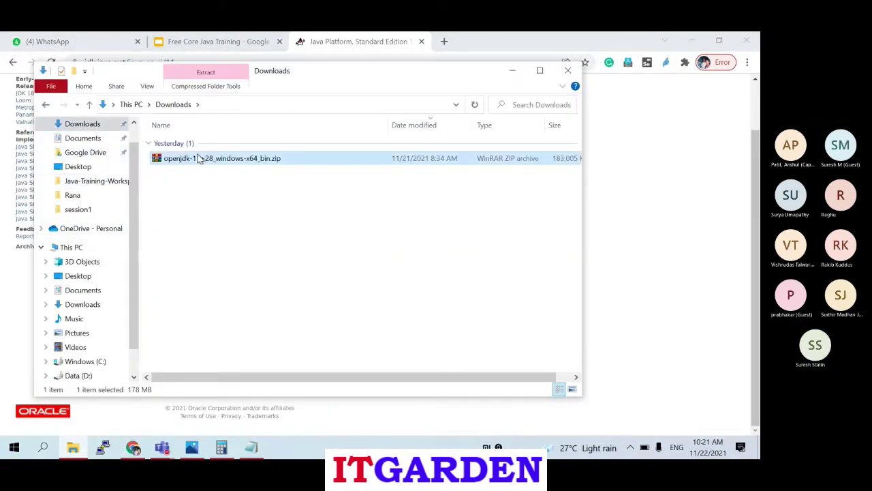
key(Delete)
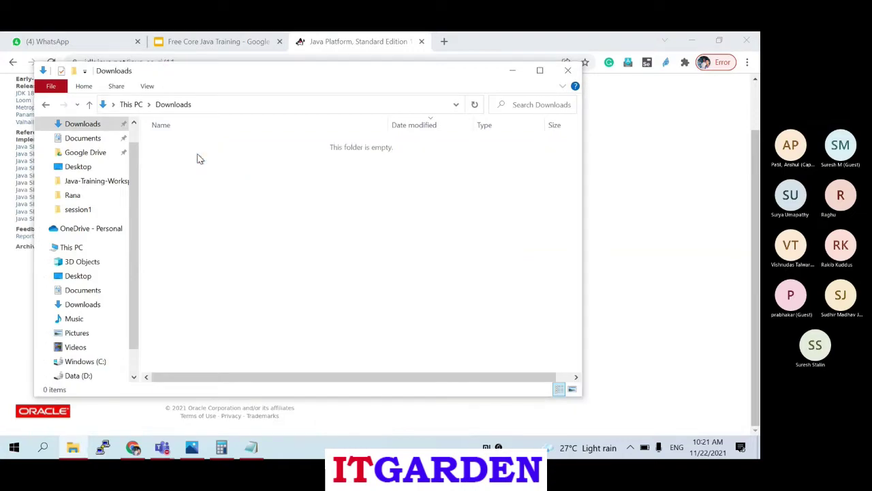
Download the Windows/x64 Java Development Kit 11 zip to the Downloads folder and view the download there
key(alt+Tab)
click(169, 251)
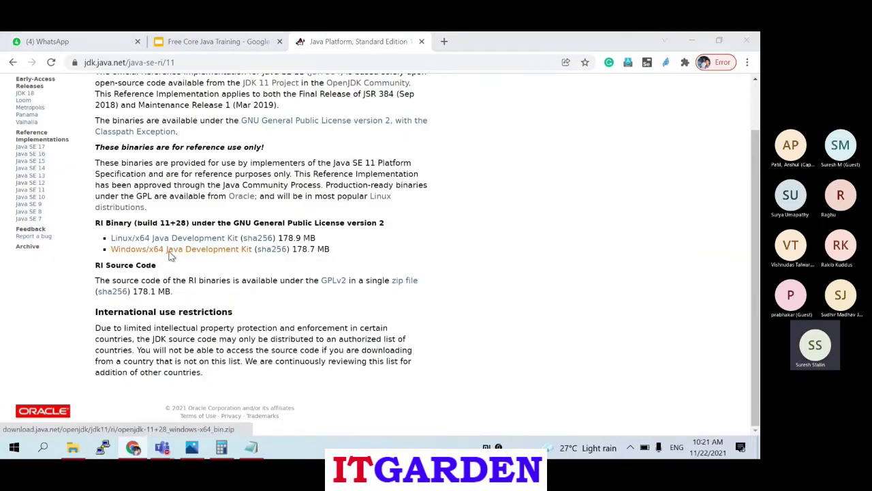
click(518, 335)
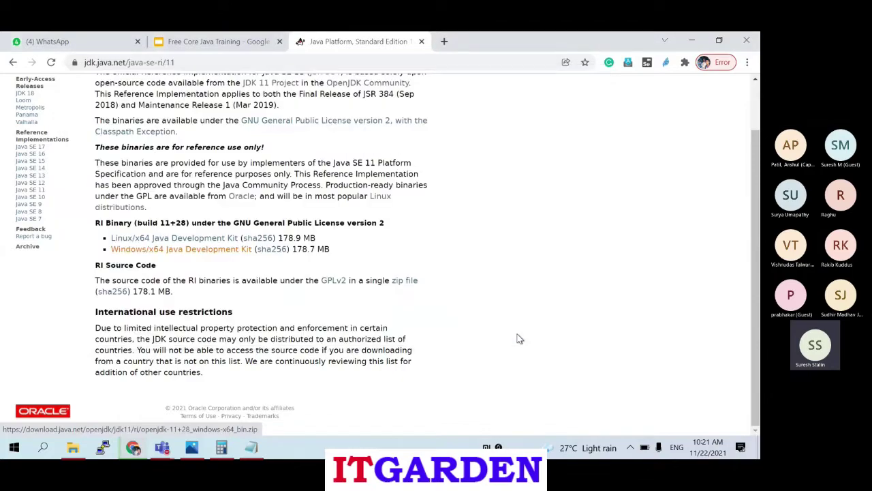
key(alt+Tab)
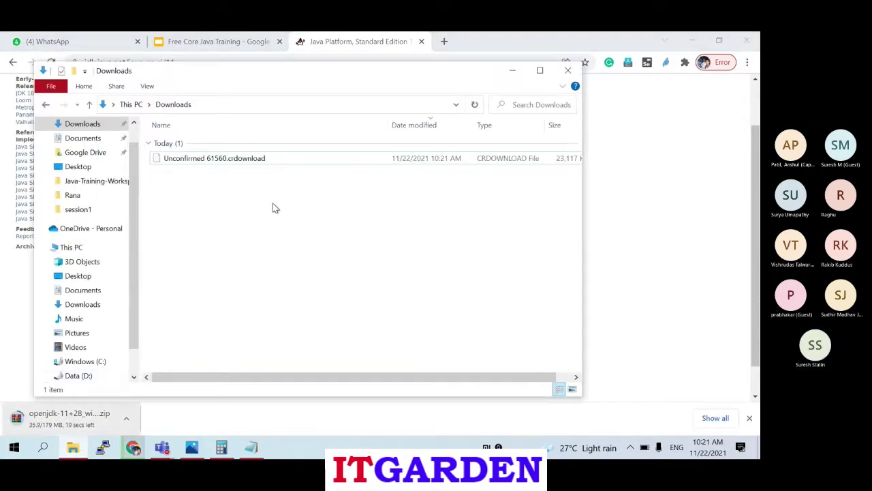
click(257, 158)
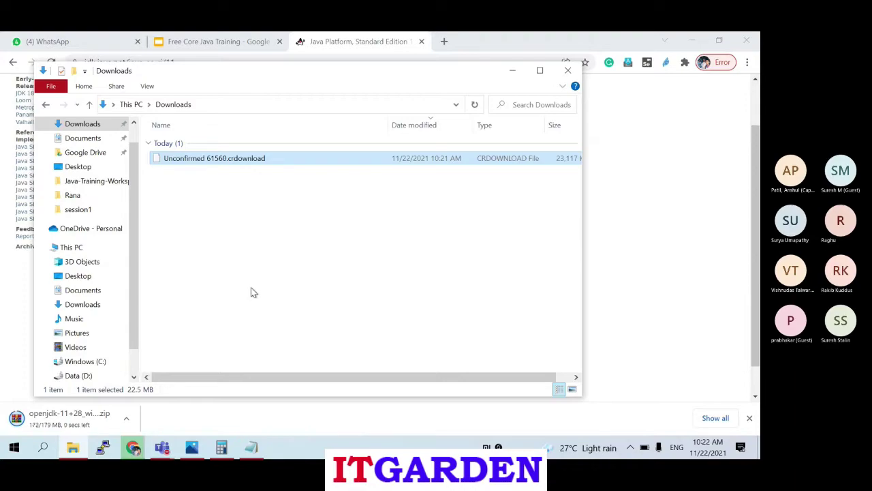
Switch to the Microsoft Teams meeting, dismiss the recording notice and minimize the meeting window
click(133, 447)
mouse_move(161, 447)
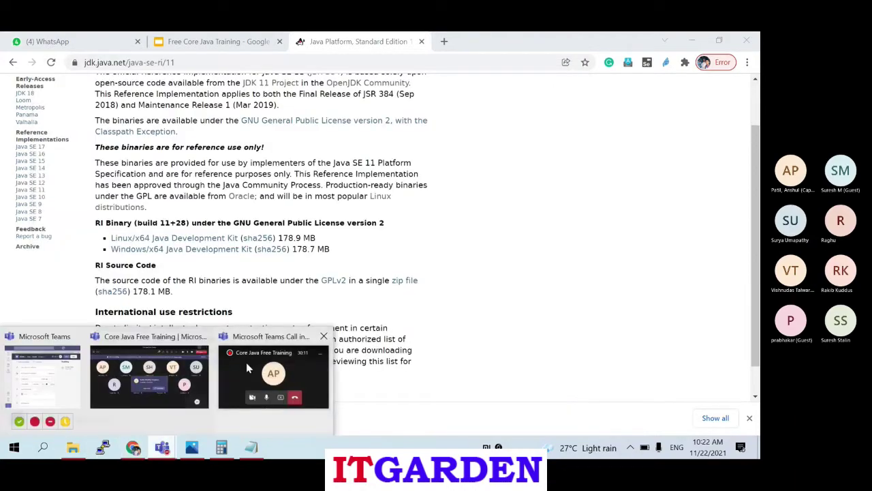
click(184, 371)
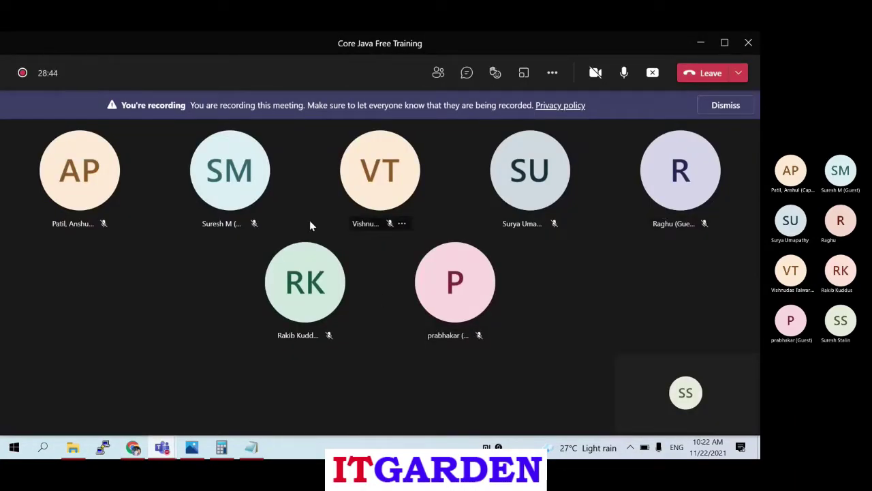
click(726, 108)
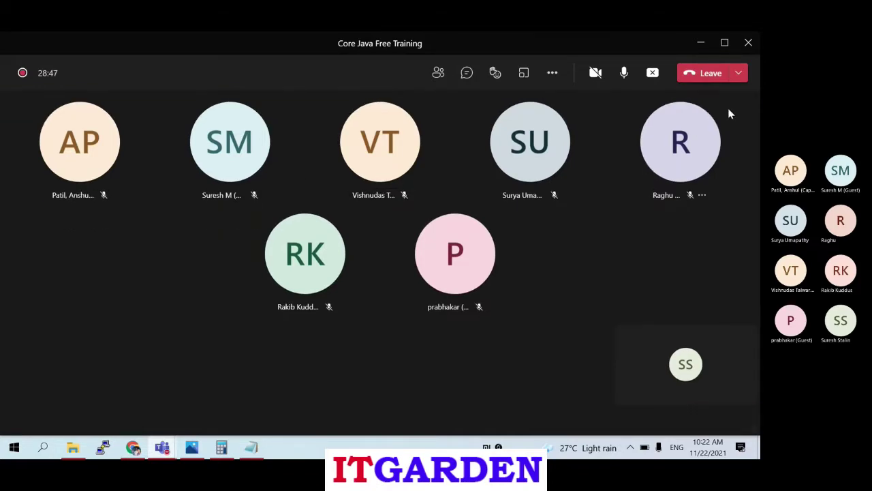
click(703, 43)
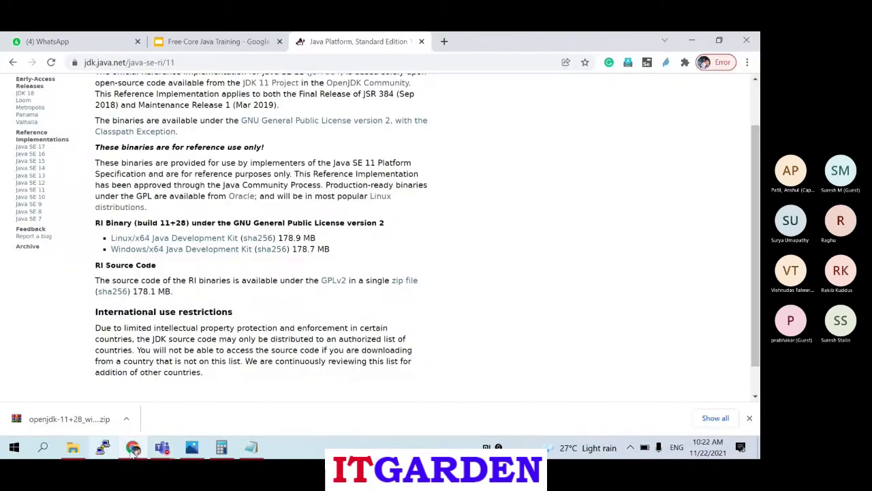
Extract openjdk-11+28_windows-x64_bin.zip directly into the Downloads folder
click(72, 448)
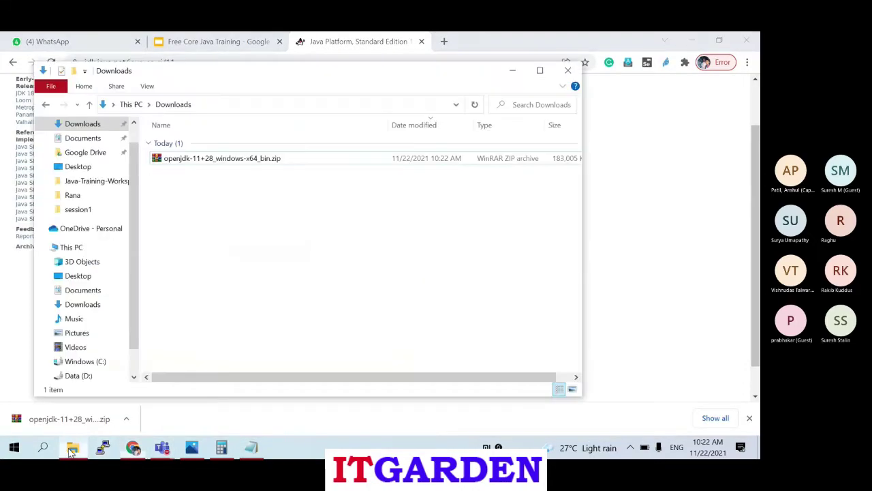
click(202, 159)
right_click(202, 158)
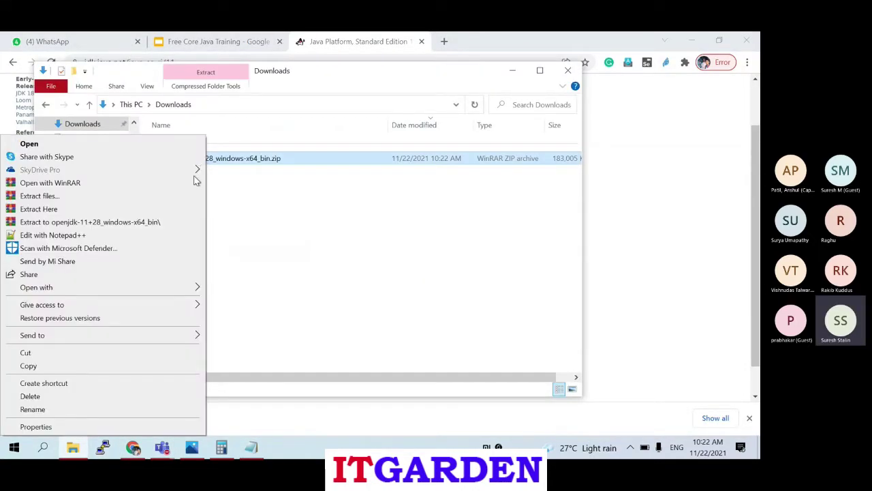
click(106, 212)
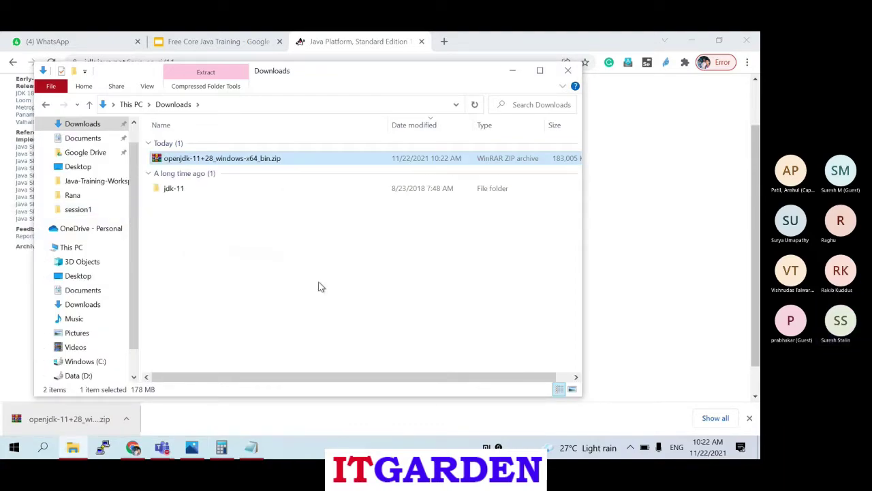
Look through the contents of the extracted jdk-11 folder and return to Downloads
click(171, 192)
double_click(170, 192)
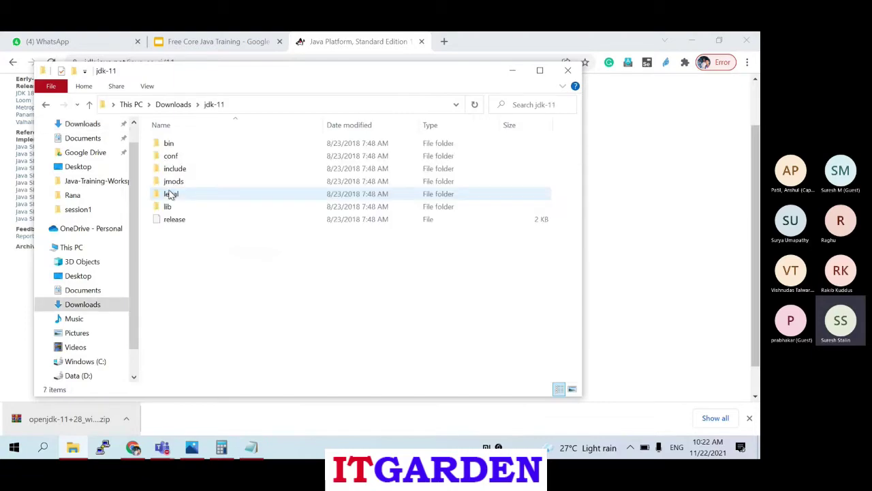
click(186, 107)
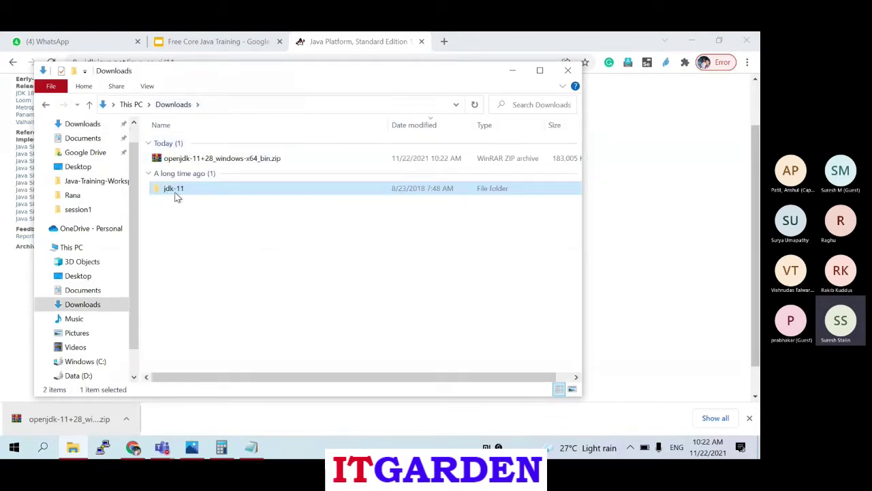
Cut the extracted jdk-11 folder from Downloads and open the Data (D:) drive
right_click(176, 191)
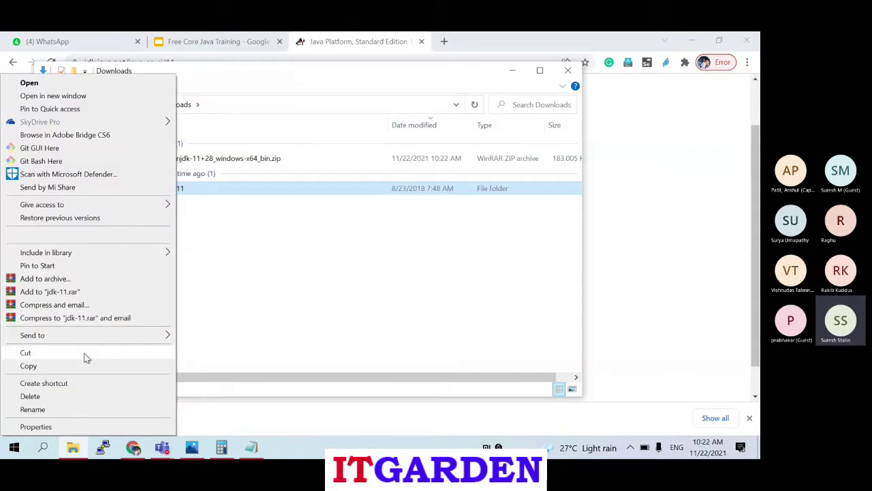
click(87, 358)
click(81, 375)
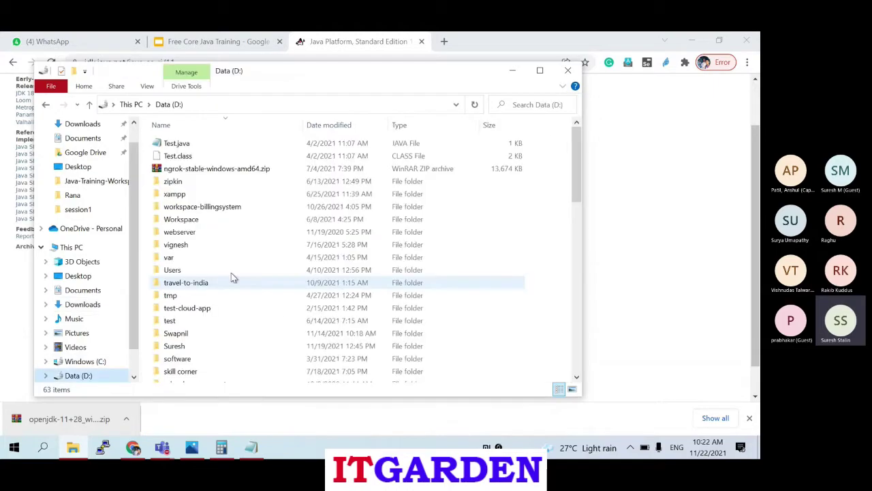
Create an openjdk folder on the Data (D:) drive and move the cut jdk-11 folder into it
scroll(441, 254, down, 4)
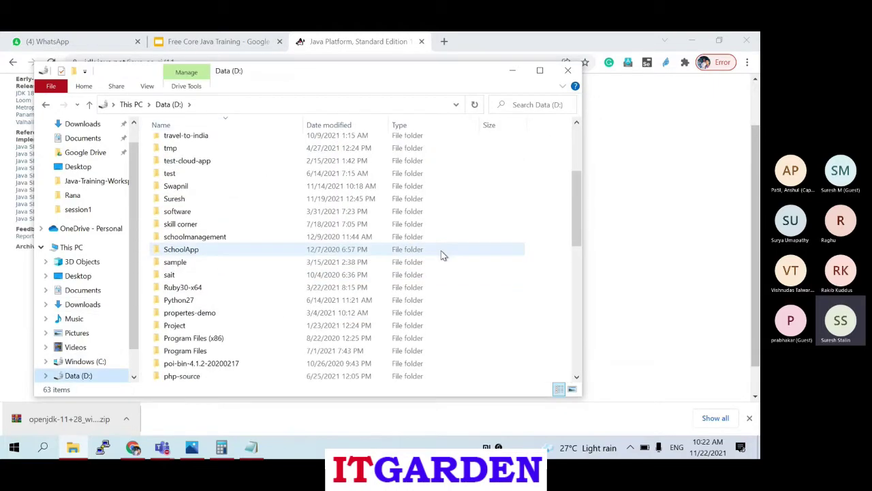
right_click(477, 283)
mouse_move(394, 256)
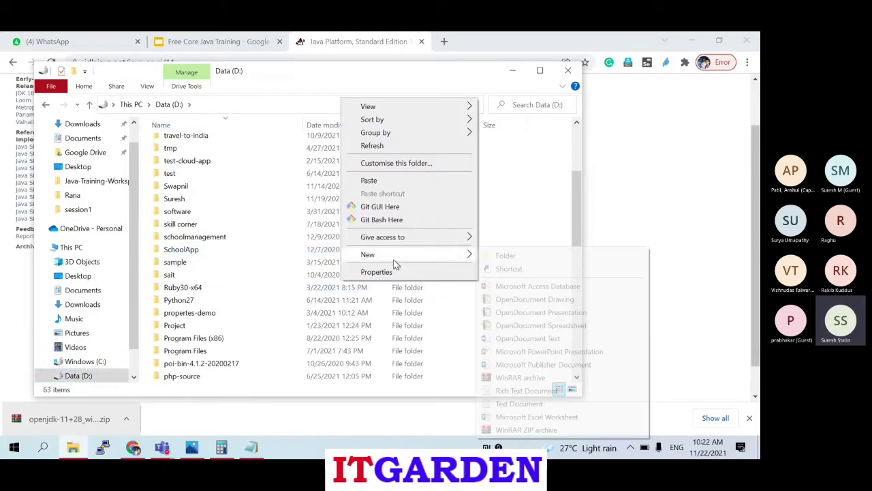
click(506, 255)
text(o)
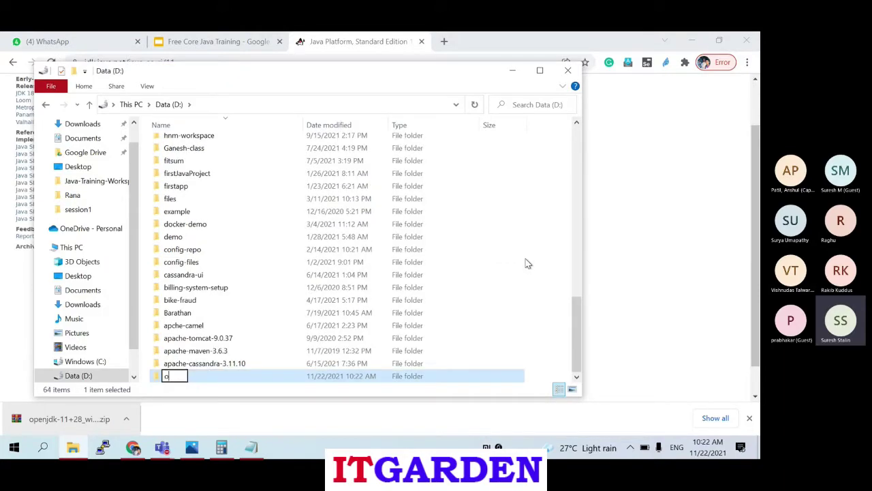
text(penjdk)
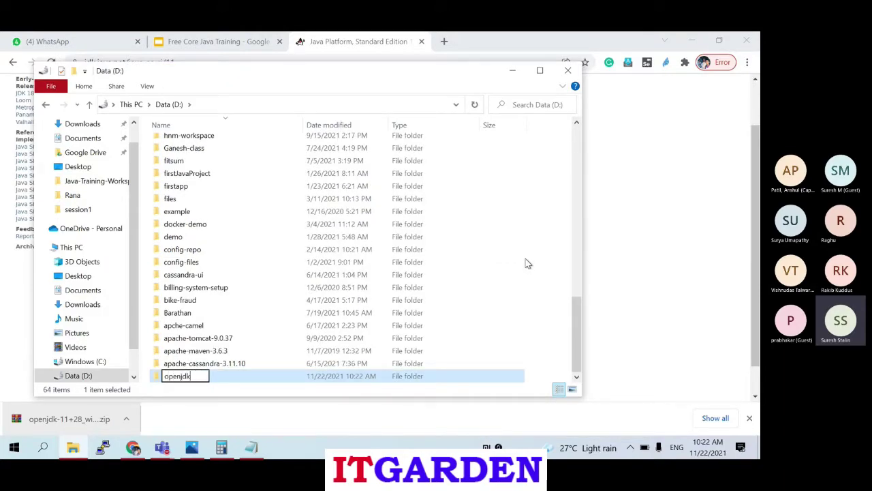
key(Return)
key(Return)
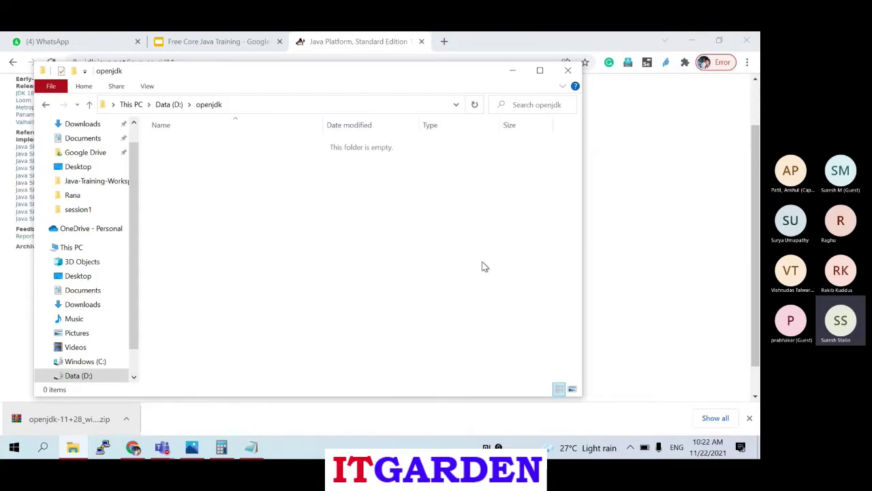
key(ctrl+v)
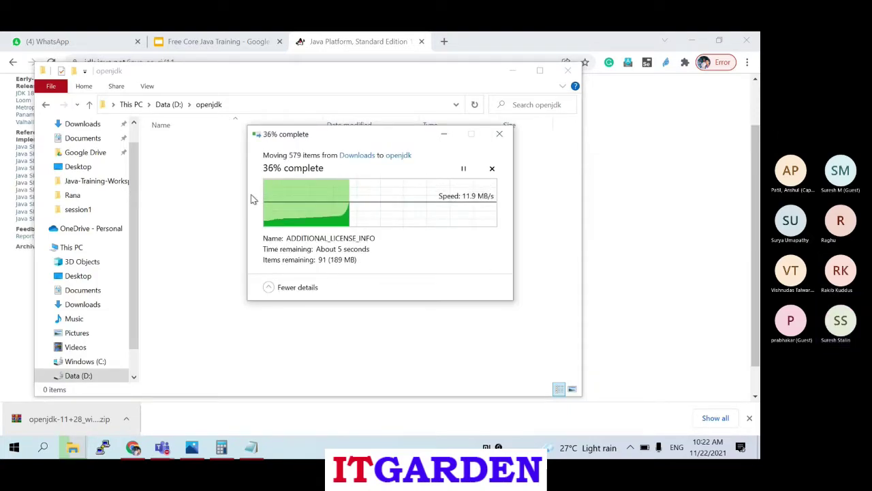
click(267, 106)
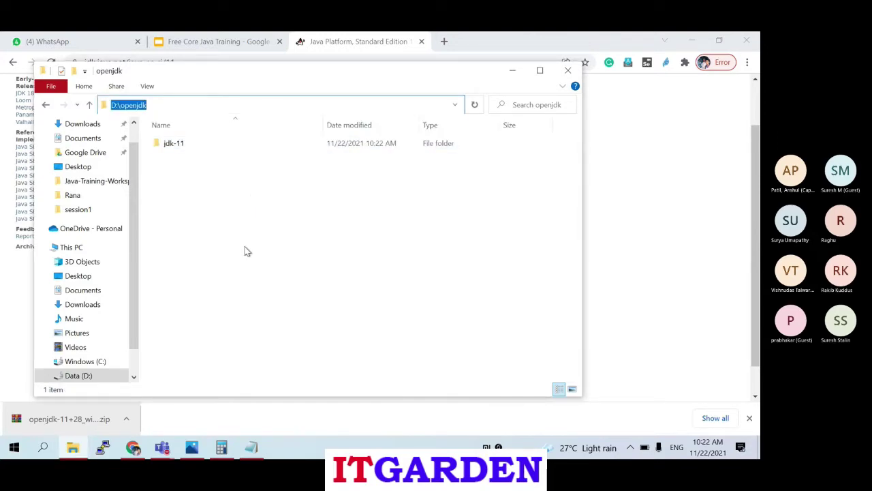
Open a Command Prompt window and maximize it
click(55, 448)
text(comman)
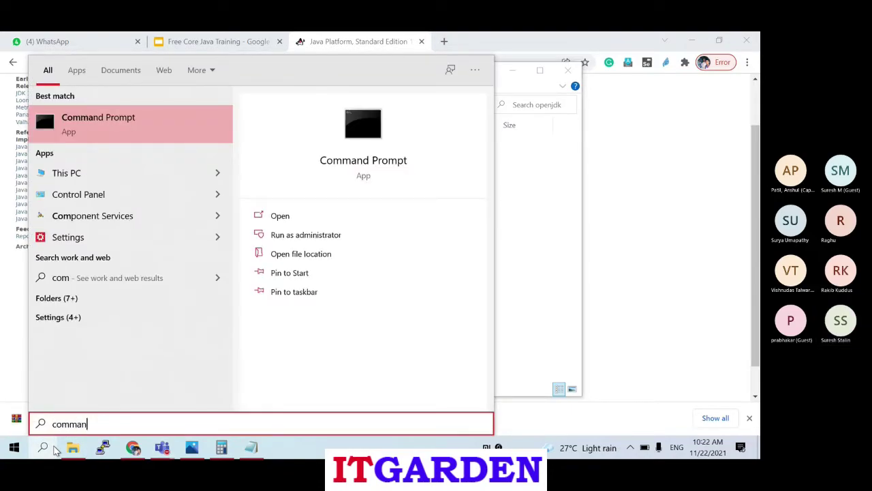
key(Return)
double_click(310, 101)
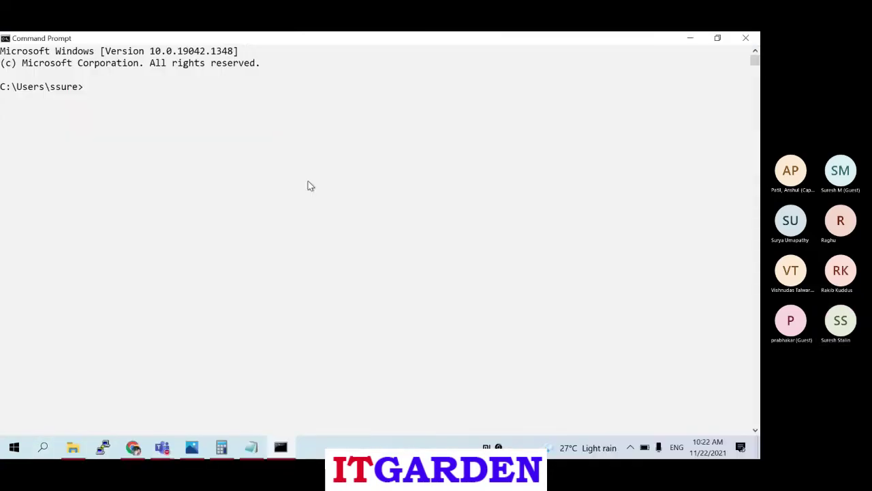
Switch the prompt to the D: drive and list its contents with dir
text(d")
key(Return)
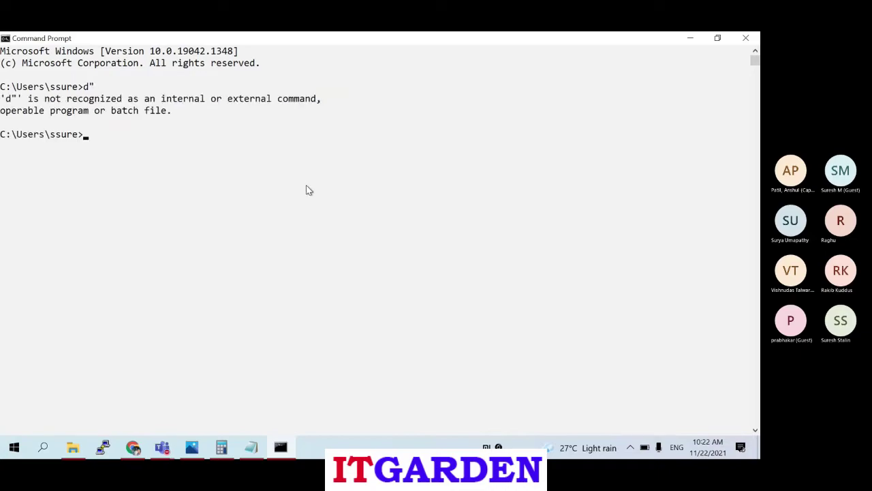
text(d:)
key(Return)
text(dir)
key(Return)
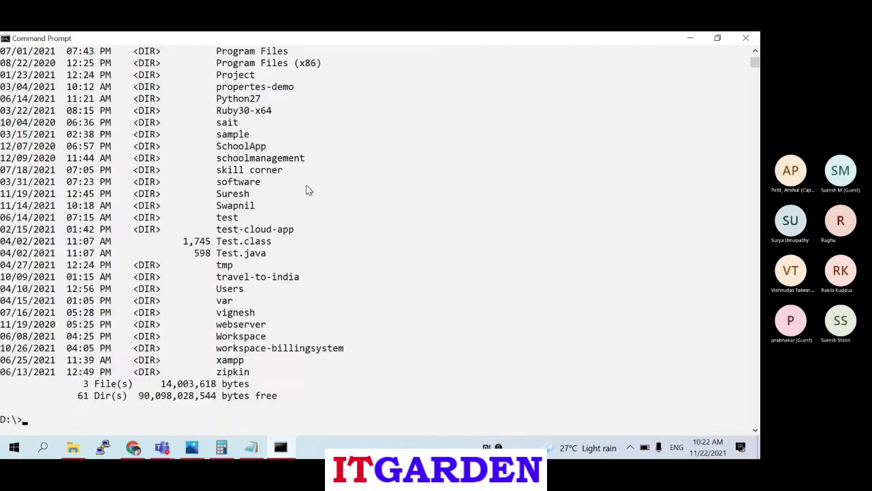
On a cleared screen, change into D:\openjdk\jdk-11 and list its contents with dir
text(cls)
key(Return)
key(alt+Tab)
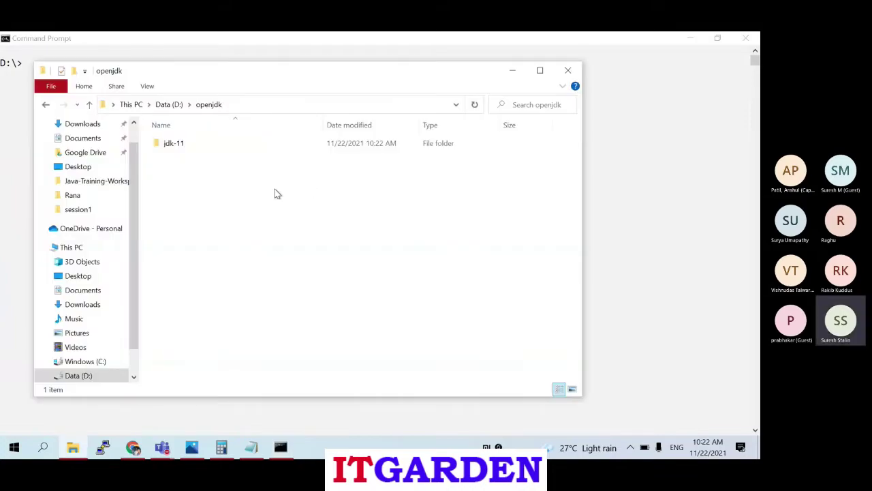
key(alt+Tab)
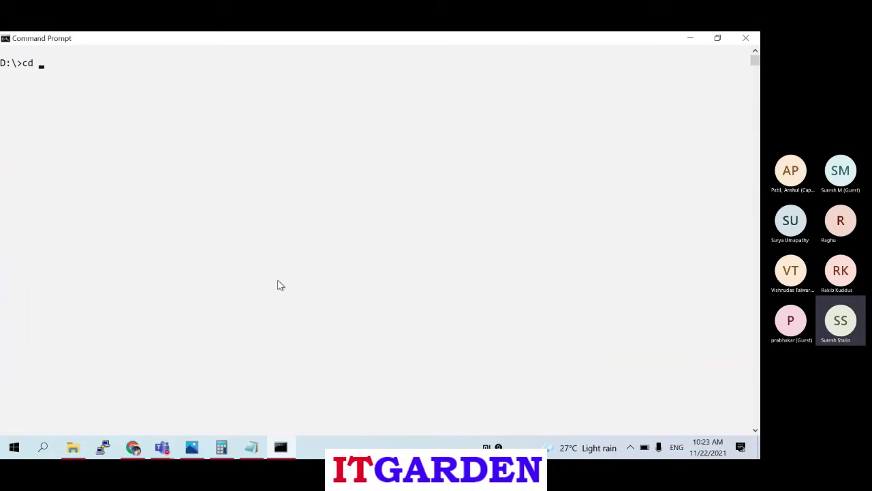
text(cd openjdk)
key(Return)
text(cd jdk-11)
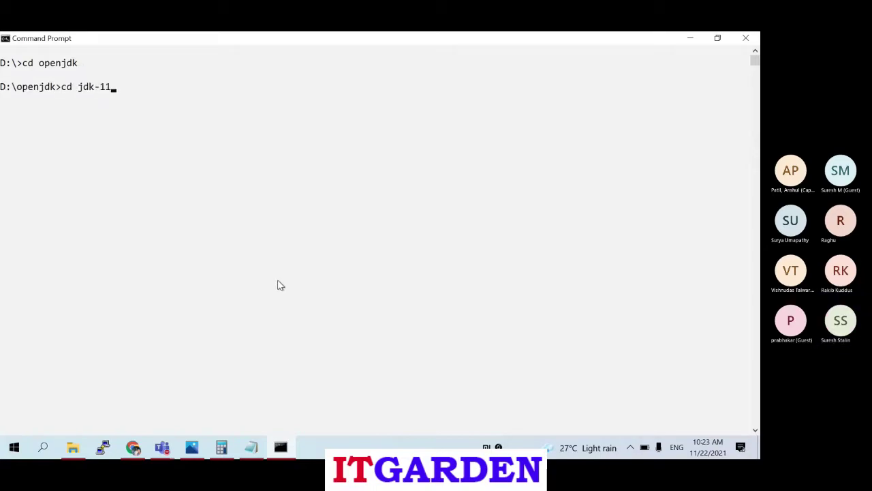
key(Return)
text(dir)
key(Return)
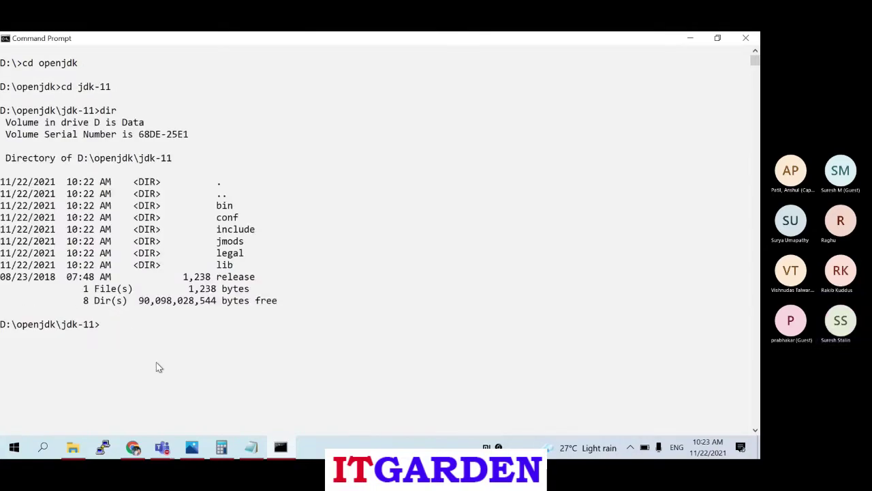
Open the jdk-11\bin folder in a maximized File Explorer window and sort its files by type
key(alt+Tab)
double_click(189, 148)
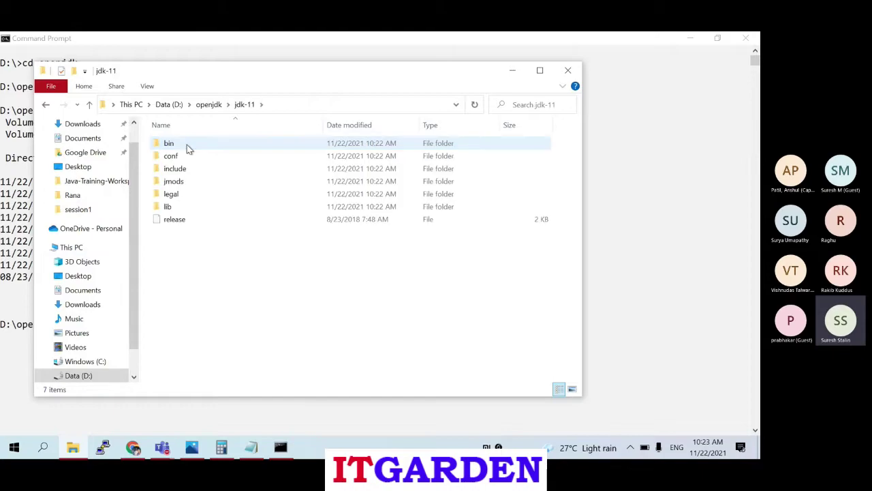
double_click(363, 81)
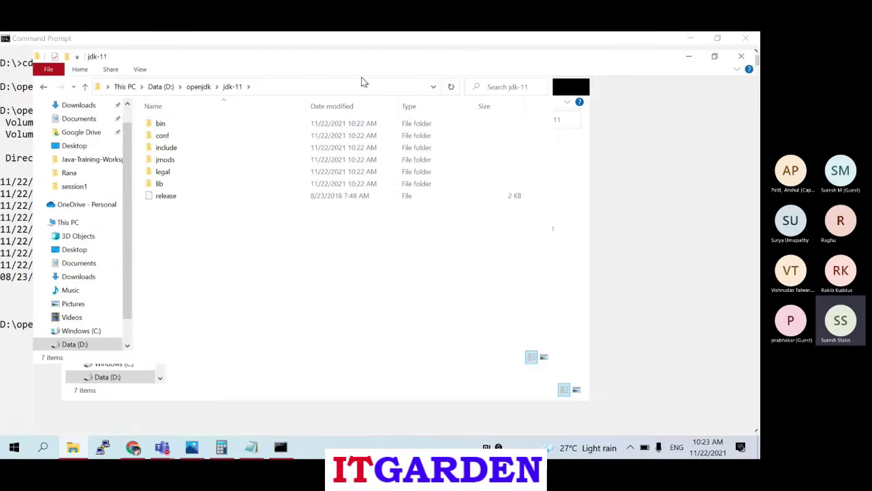
double_click(170, 111)
scroll(259, 300, down, 4)
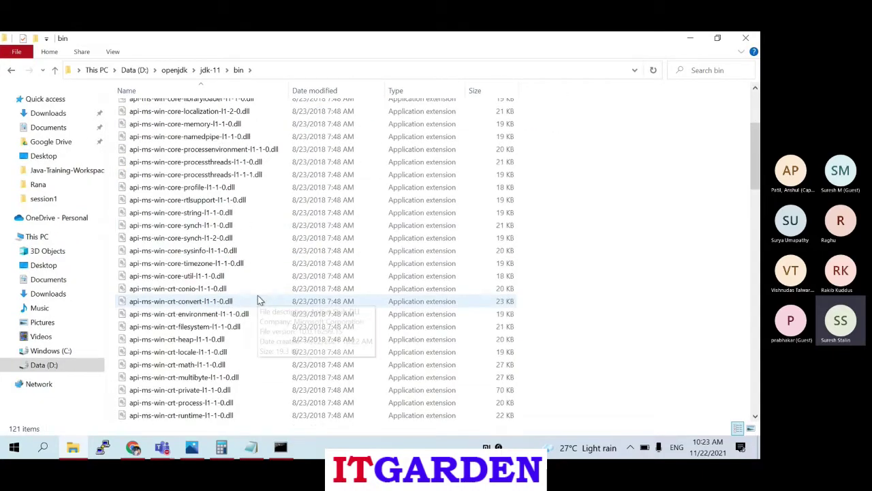
scroll(259, 300, down, 11)
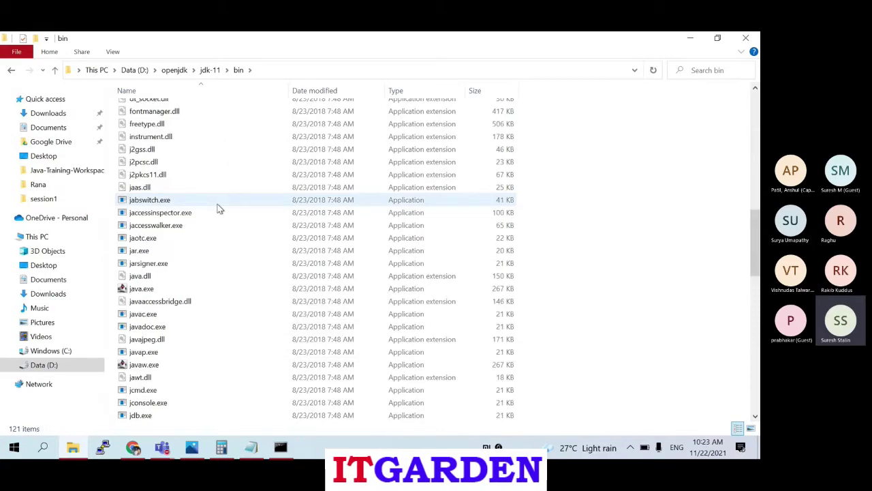
click(407, 93)
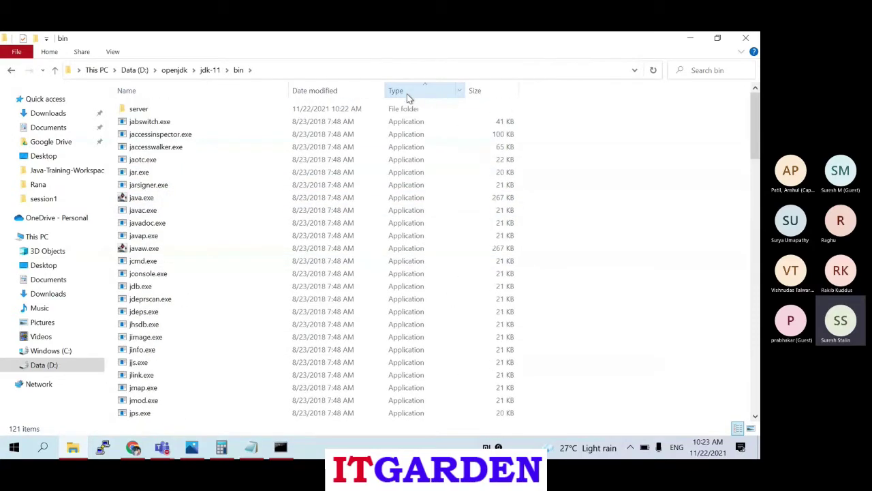
Look over the JDK executables in the bin folder, including java.exe, javac.exe, javap.exe and jar.exe
click(143, 197)
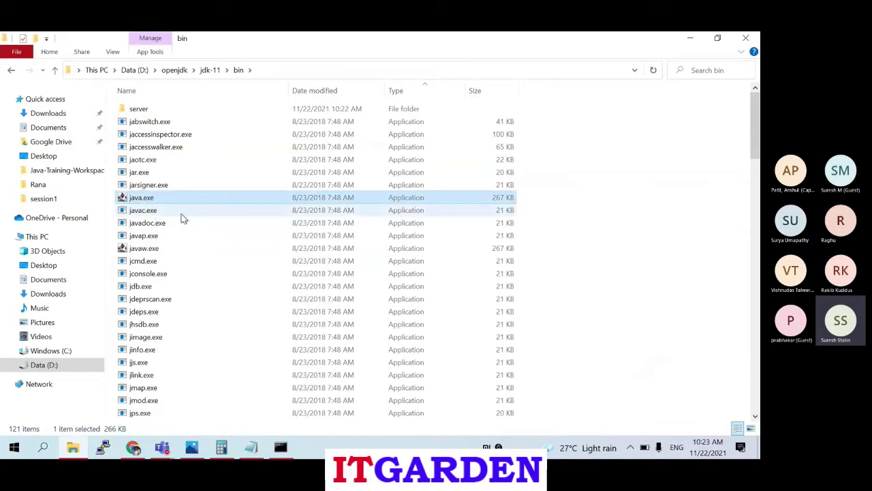
click(171, 212)
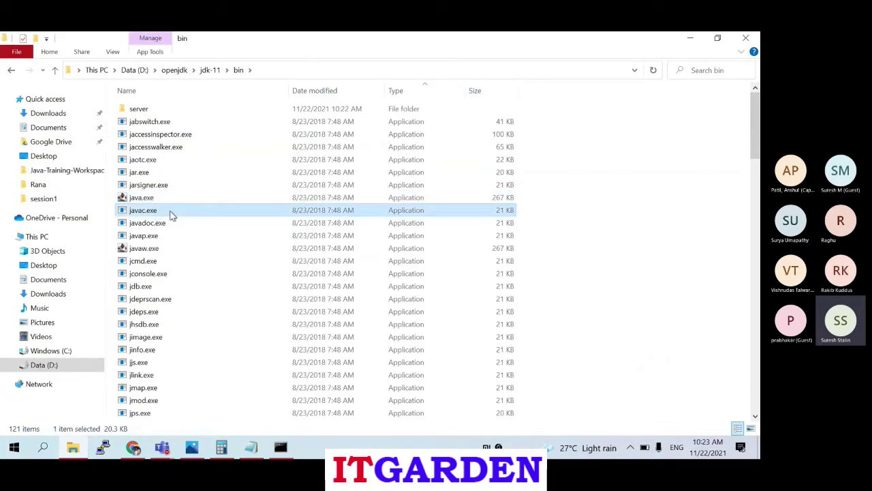
click(146, 236)
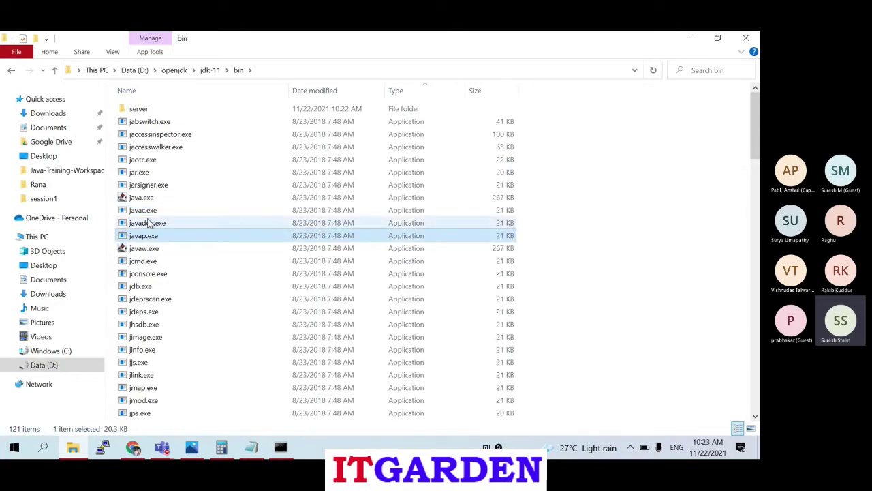
click(145, 175)
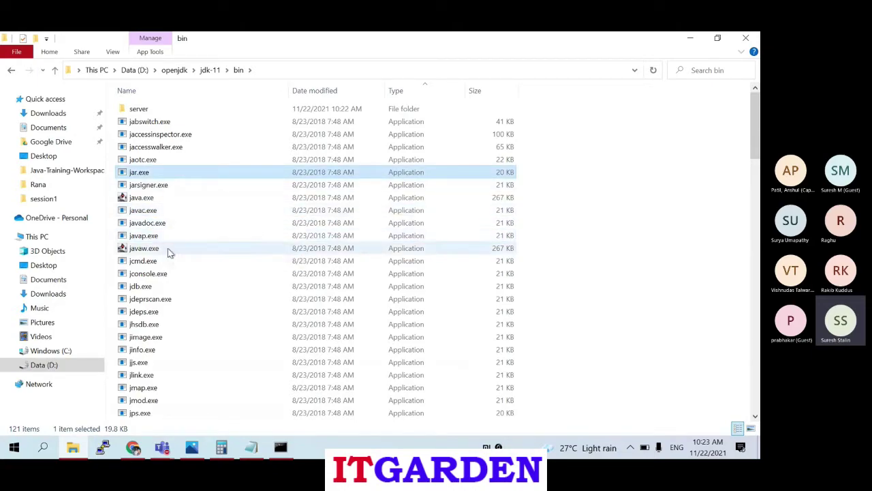
click(144, 213)
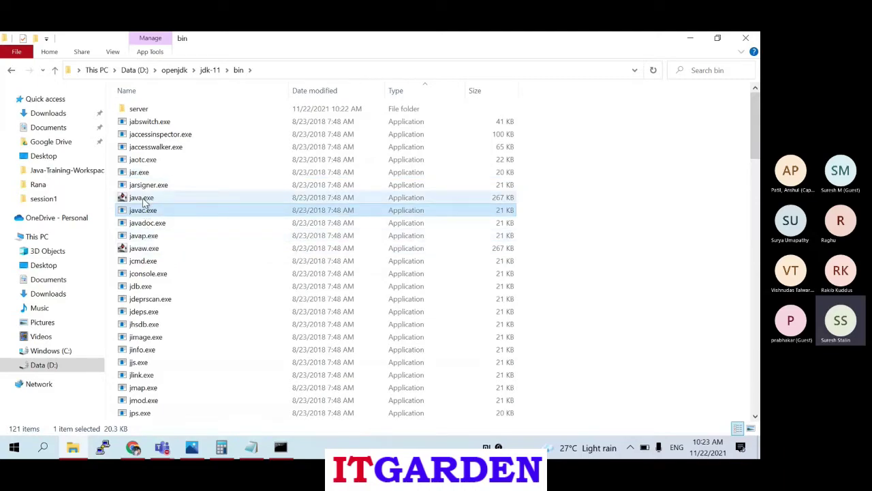
key(Down)
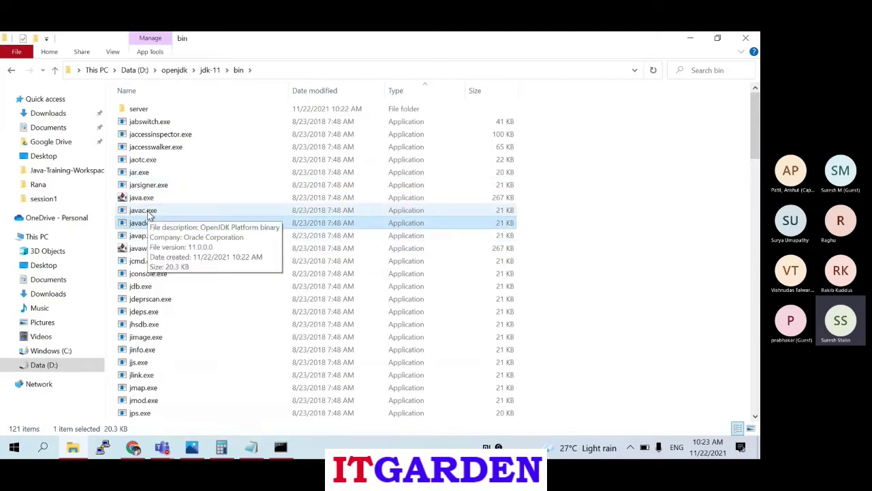
click(141, 213)
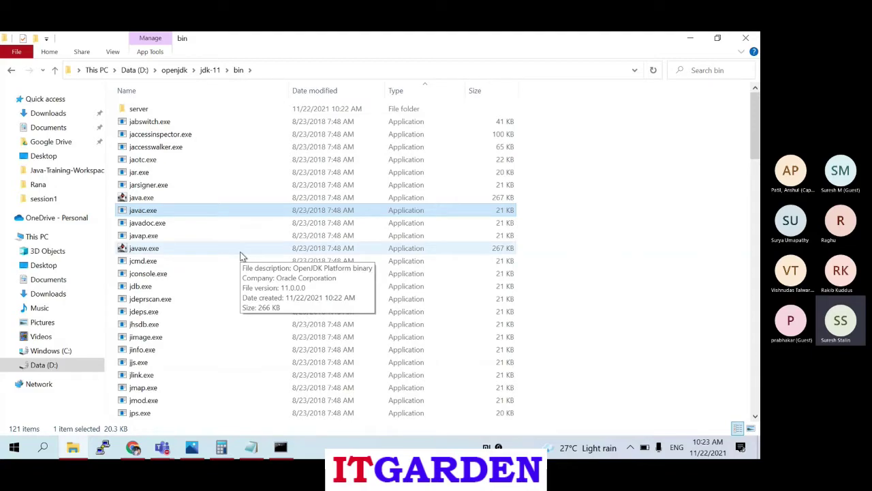
Show Calculator as an example application, minimize it, and point out javac.exe and java.exe in the bin folder
click(221, 447)
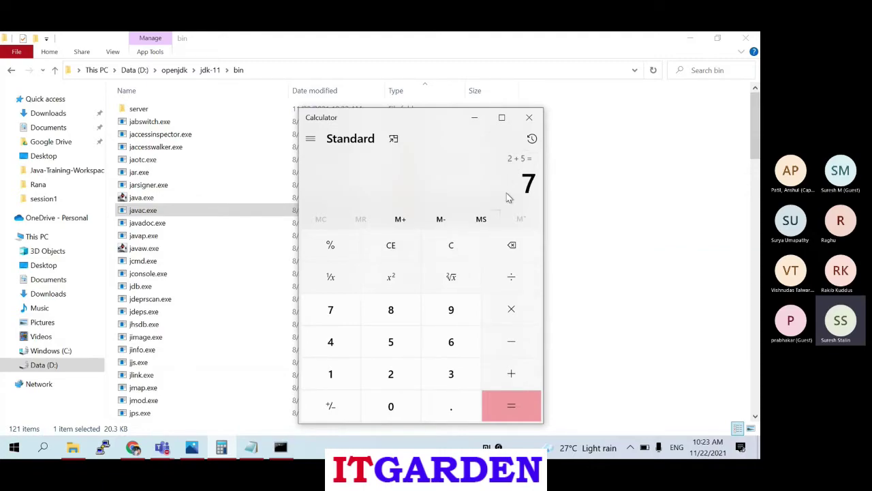
click(474, 117)
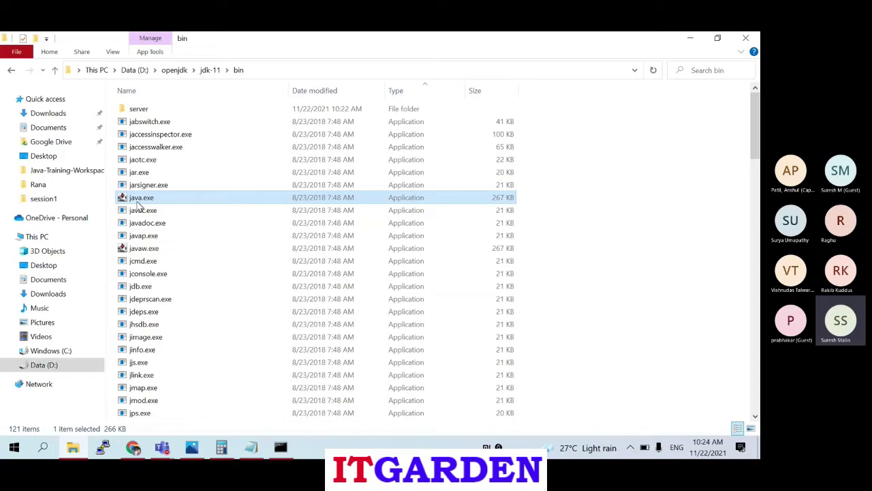
click(143, 211)
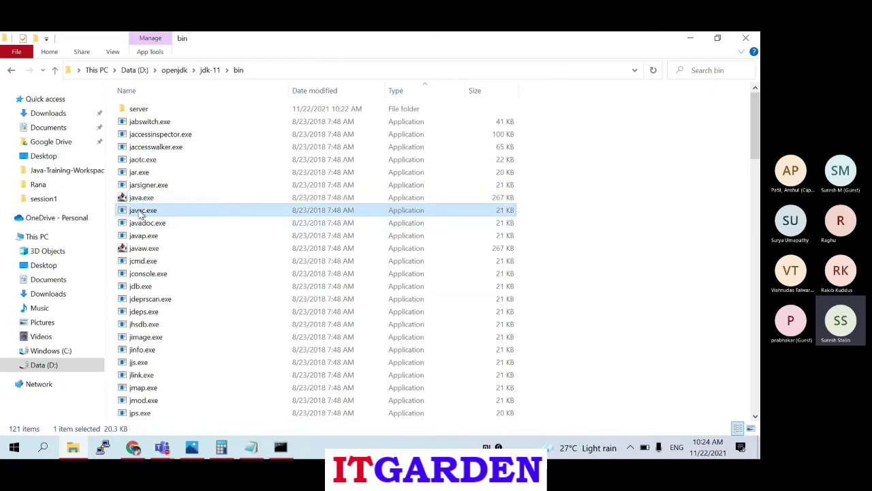
click(141, 198)
Switch to Command Prompt, change into the bin folder with cd bin and clear the screen
click(276, 450)
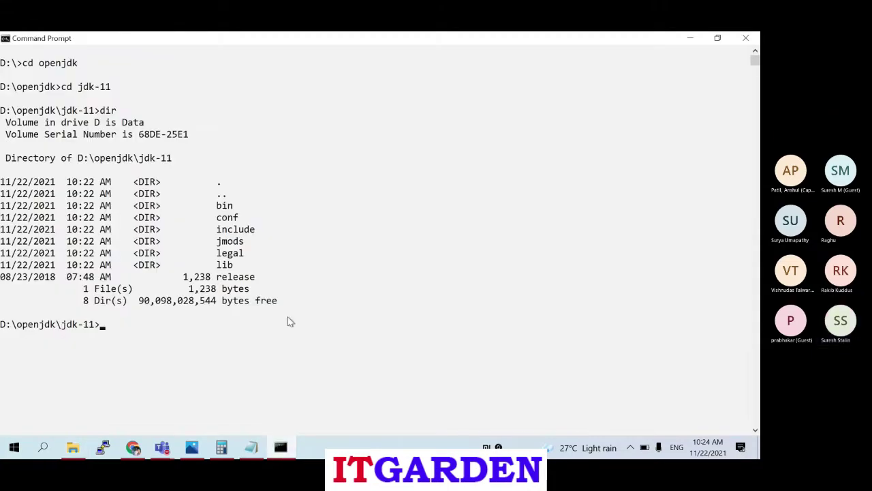
text(cd bin)
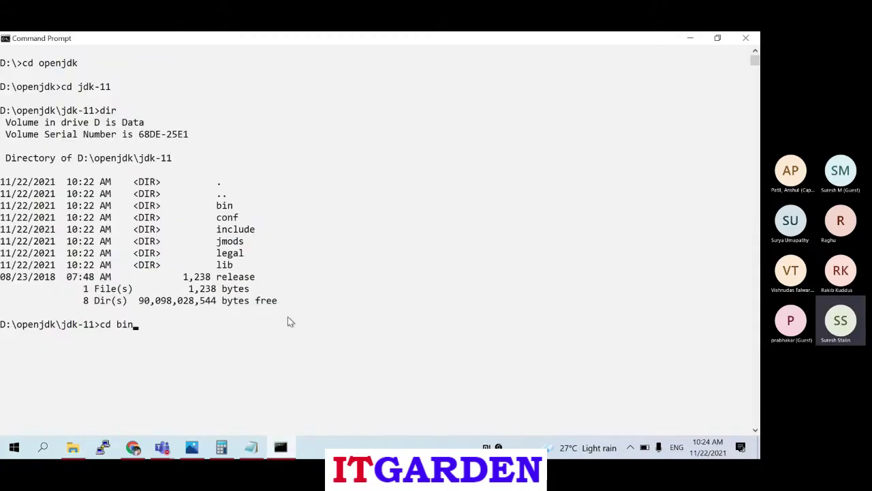
key(Return)
text(cls)
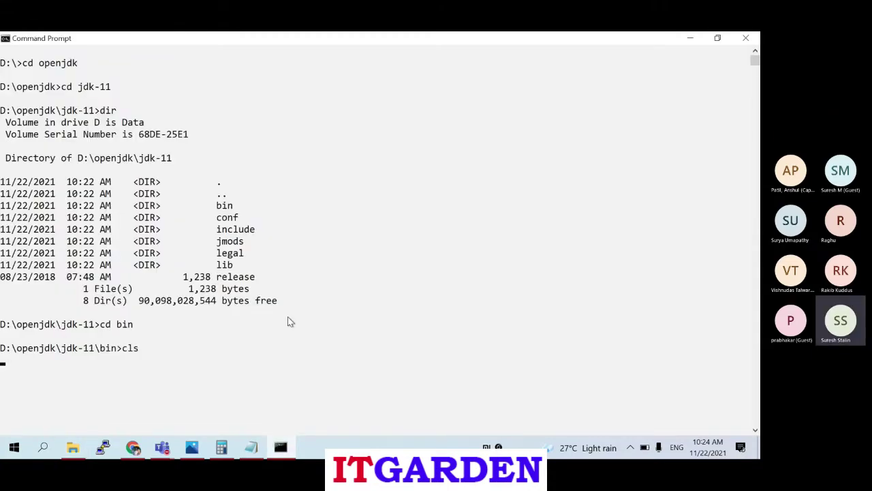
key(Return)
Run javac from D:\openjdk\jdk-11\bin to check that the compiler responds
key(alt+Tab)
key(alt+Tab)
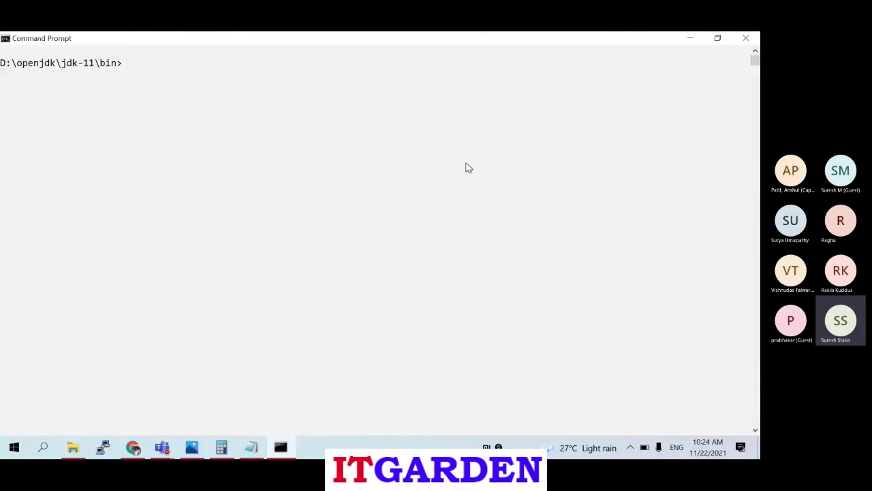
text(javac)
key(Return)
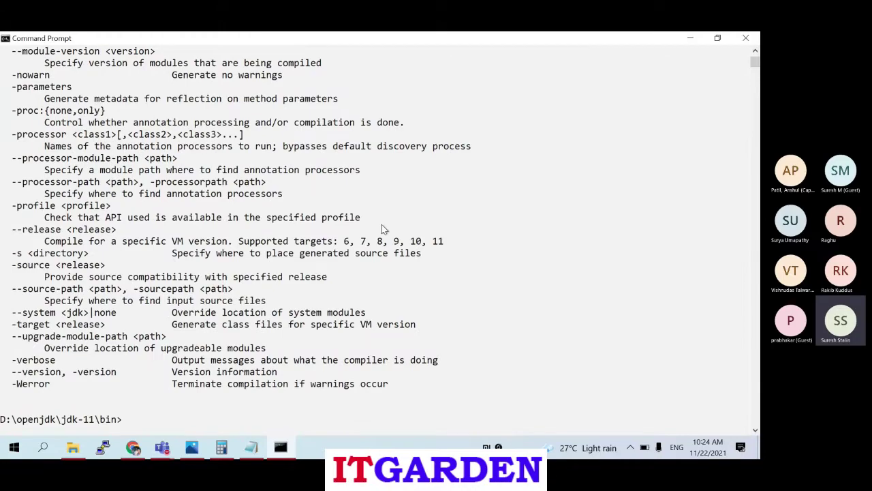
Review the javac usage output, clear the screen and try compiling First.java with javac from the bin folder
scroll(354, 244, up, 15)
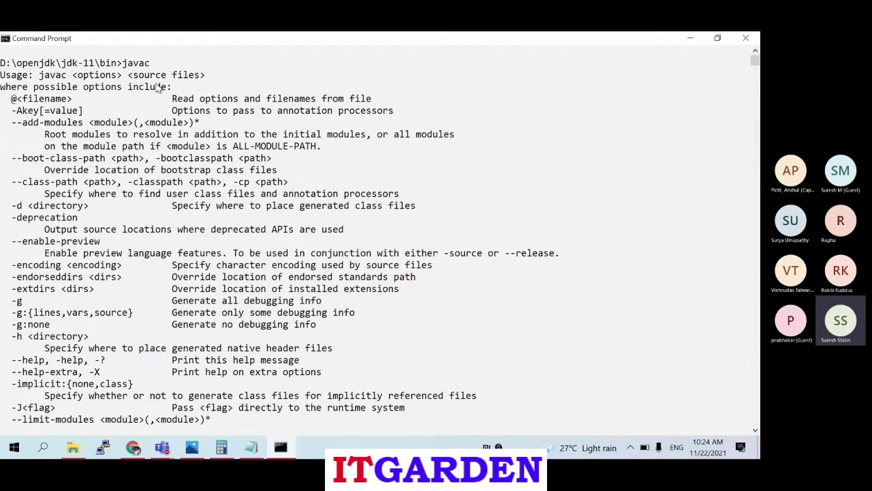
scroll(135, 81, down, 15)
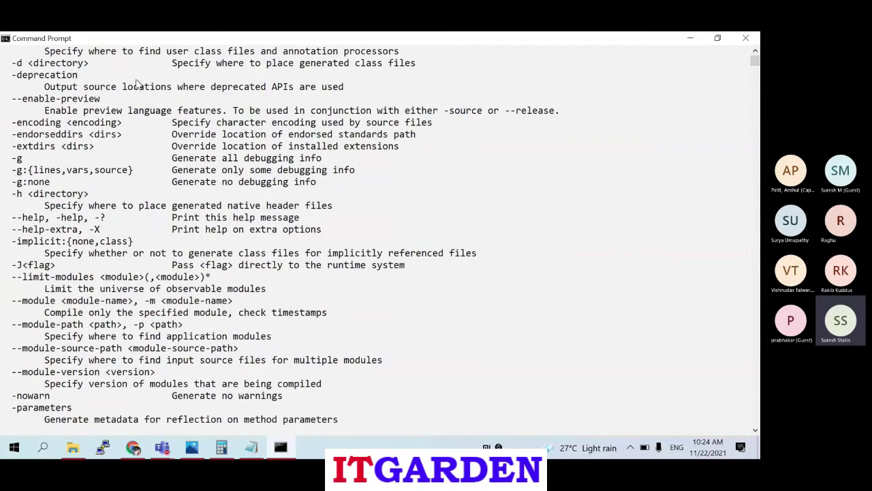
text(cls)
key(Return)
text(javac)
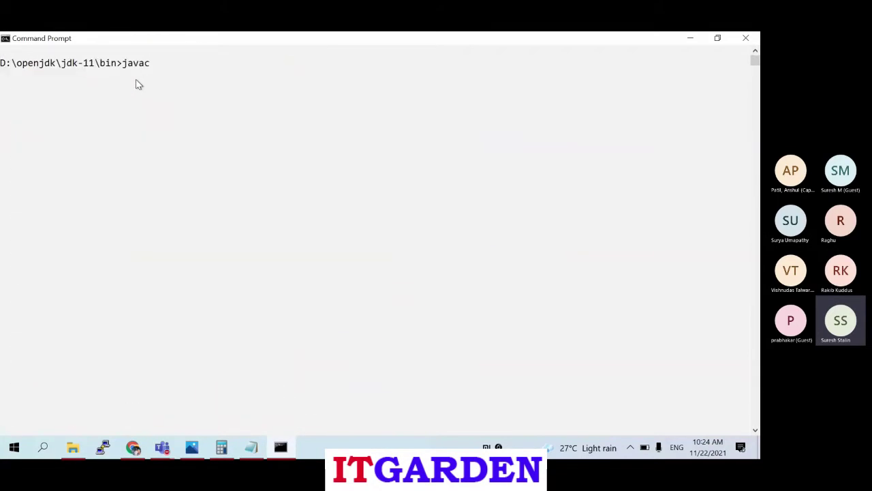
text( First.java)
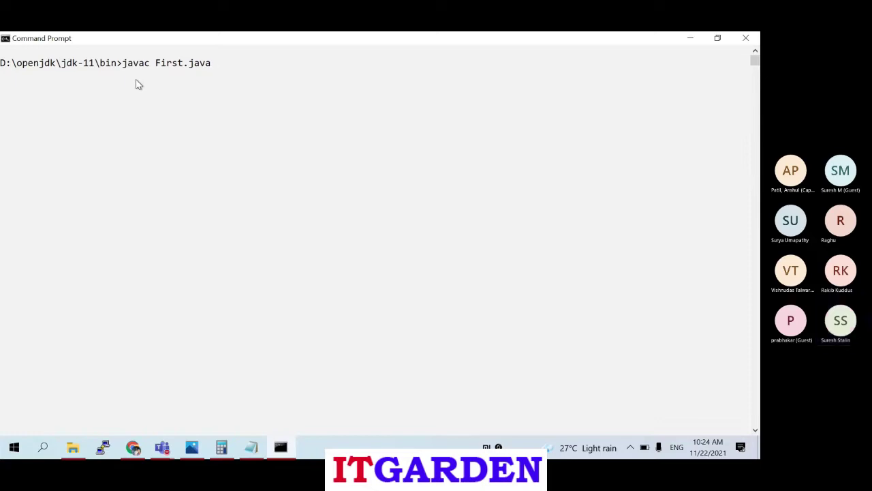
key(Return)
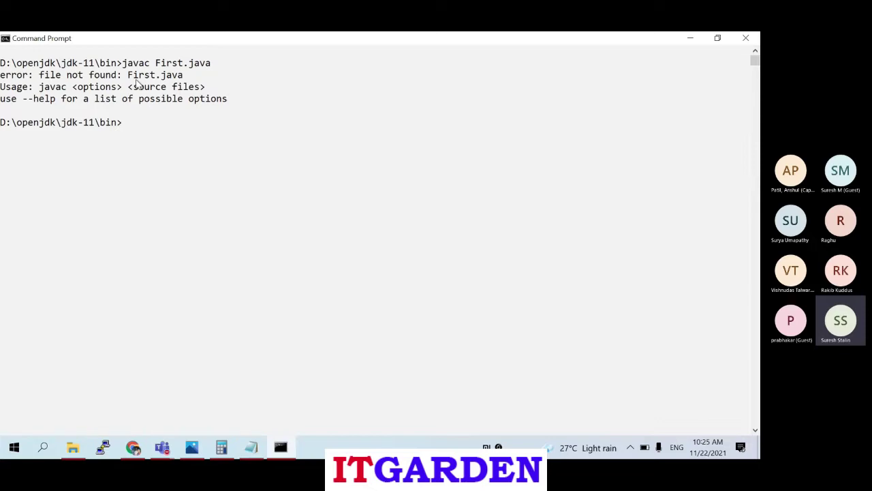
Run javac First.java once more from D:\openjdk\jdk-11\bin
text(javac)
key(BackSpace)
text(First)
key(BackSpace)
key(BackSpace)
key(BackSpace)
key(BackSpace)
key(BackSpace)
key(BackSpace)
key(BackSpace)
key(BackSpace)
key(BackSpace)
key(BackSpace)
text(javac Firs)
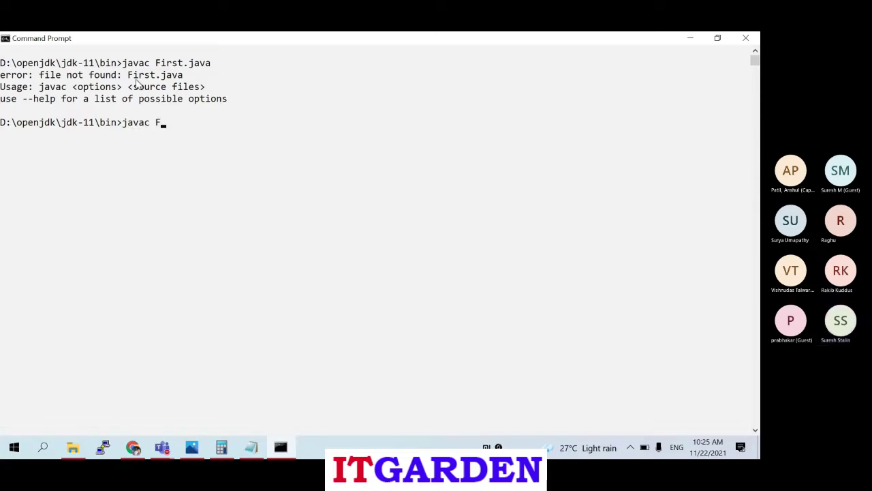
key(BackSpace)
key(BackSpace)
key(BackSpace)
text(irt)
key(BackSpace)
text(st.java)
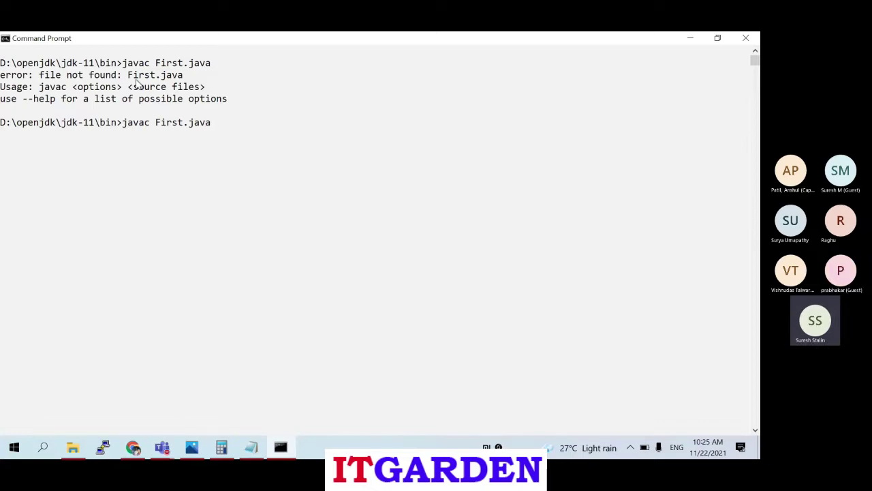
key(Return)
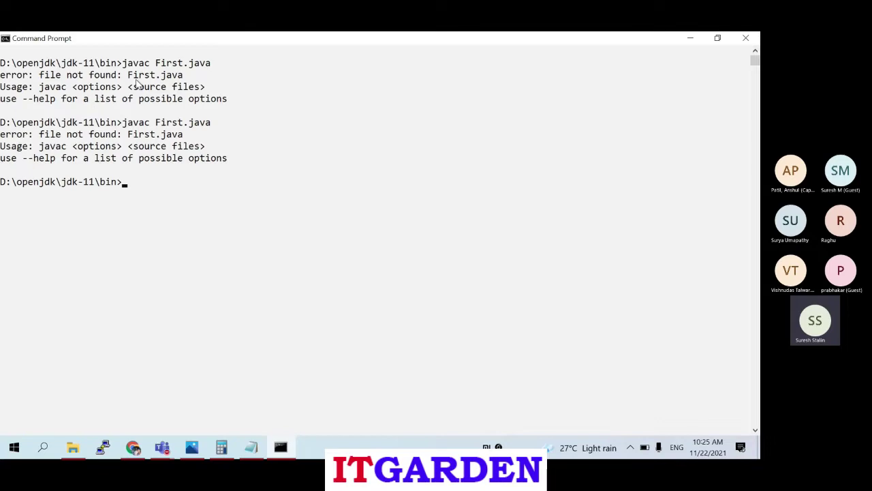
Move to the personal folder at the root of drive D: and run javac there on a cleared screen
text(cd)
key(Return)
text(cd \)
key(Return)
text(c)
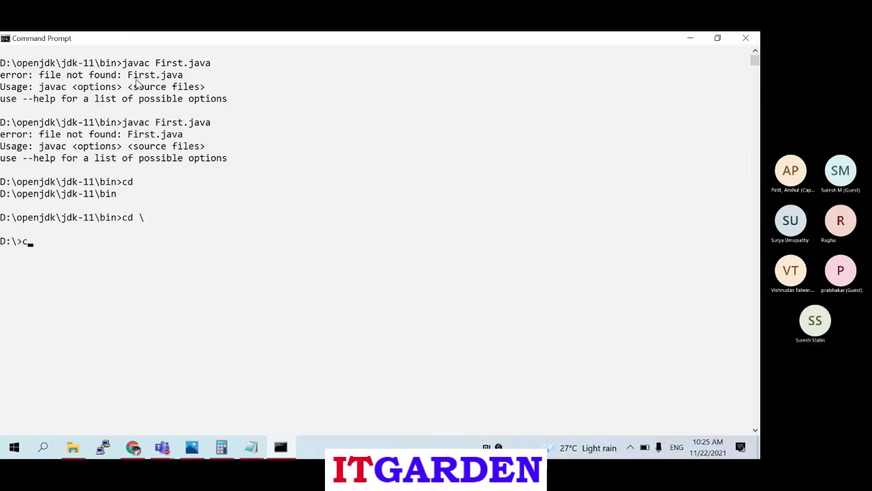
text(d Suresh)
key(Return)
text(cls)
key(Return)
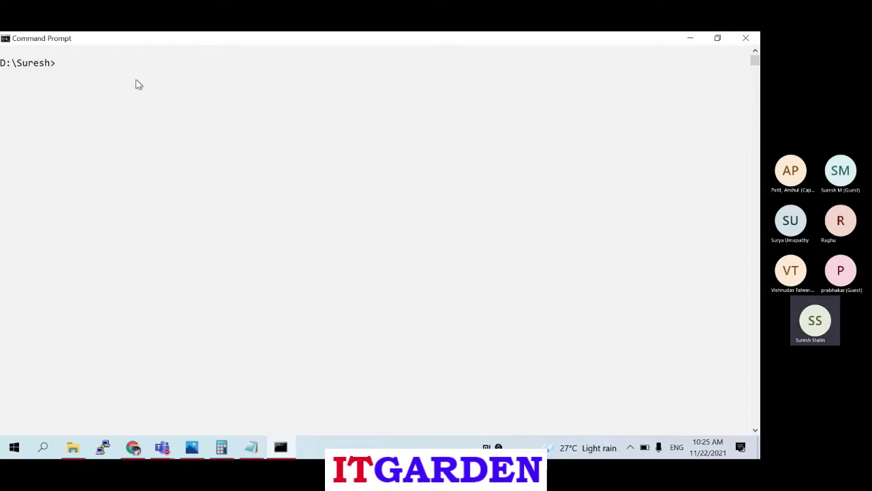
text(javac)
key(Return)
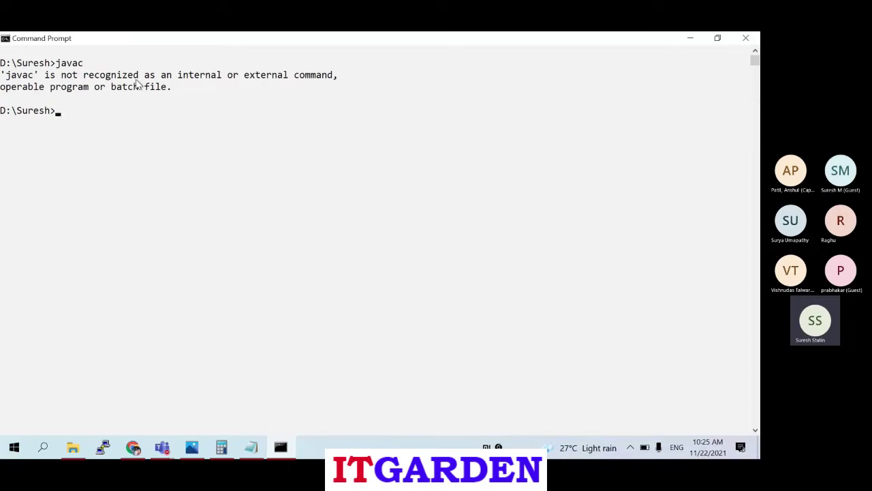
Get the JDK bin folder's path from File Explorer and change the Command Prompt directory to D:\openjdk\jdk-11\bin
key(alt+Tab)
click(304, 70)
key(alt+Tab)
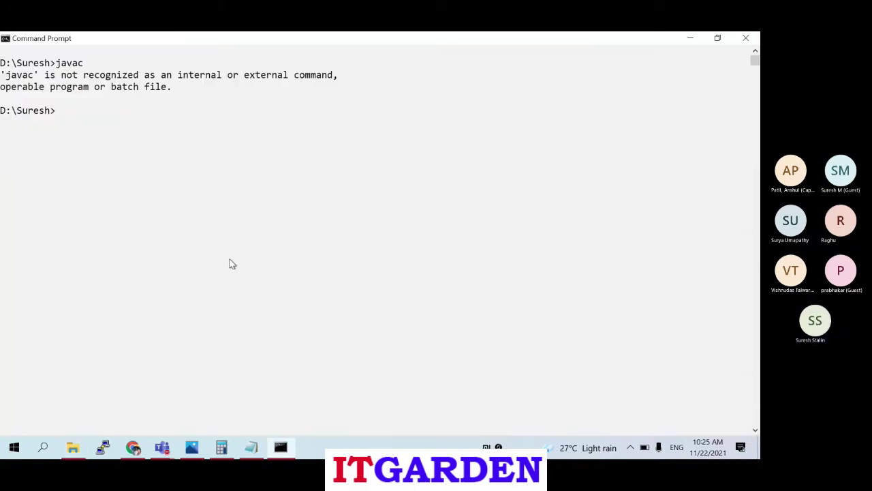
text(cd)
text(D:\openjdk\jdk-11\bin)
key(Return)
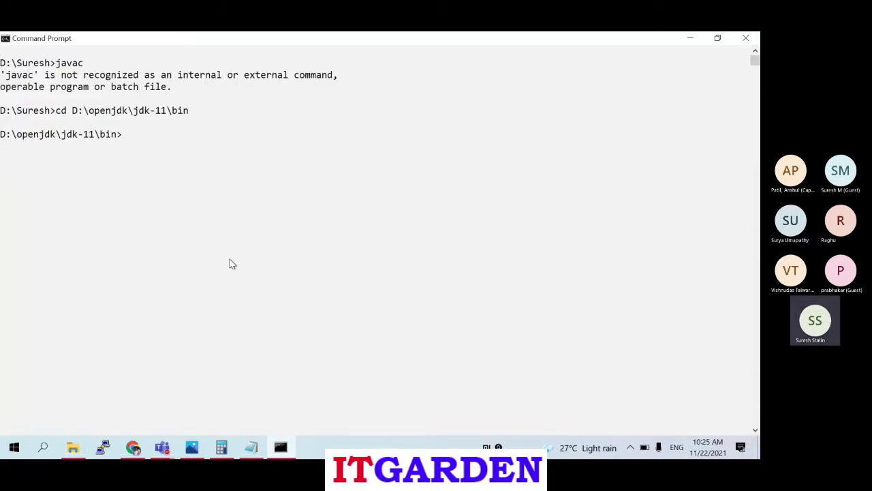